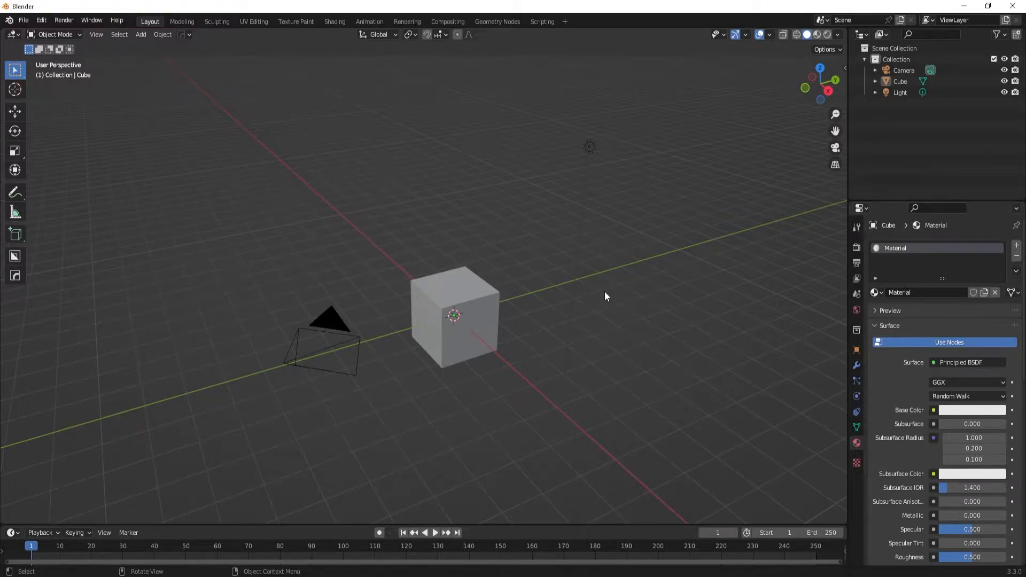
# Delete all the default objects: camera, cube and light.
pyautogui.scroll(1, 604, 291)
pyautogui.keyDown('shift'); pyautogui.moveTo(583, 277); pyautogui.dragTo(508, 282, button='middle'); pyautogui.keyUp('shift')
pyautogui.press('a')
pyautogui.press('x')
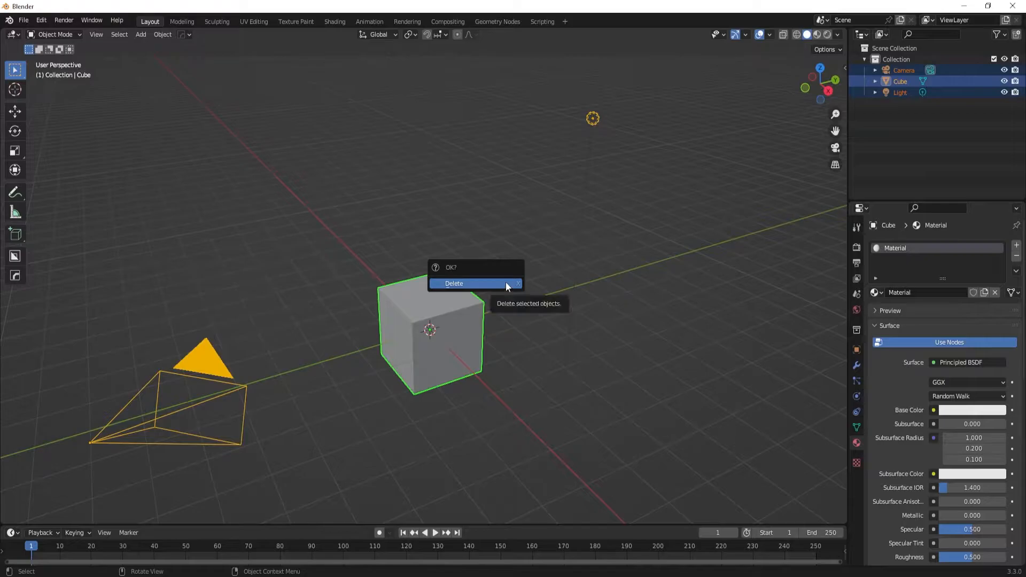
pyautogui.click(505, 281)
# Add a cube mesh to the empty scene.
pyautogui.hotkey('shift', 'a')
pyautogui.moveTo(414, 233)
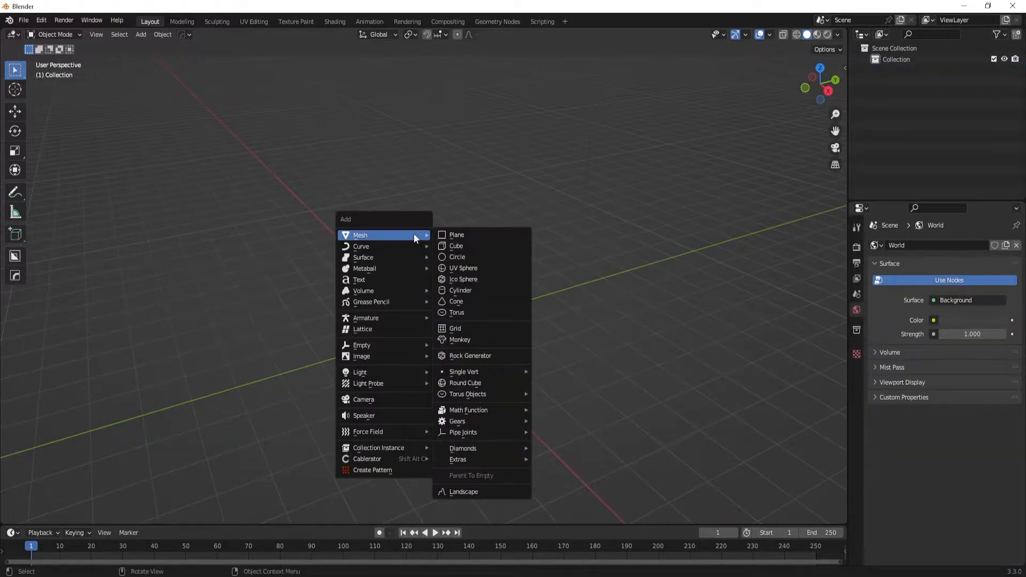
pyautogui.click(489, 245)
pyautogui.press('s')
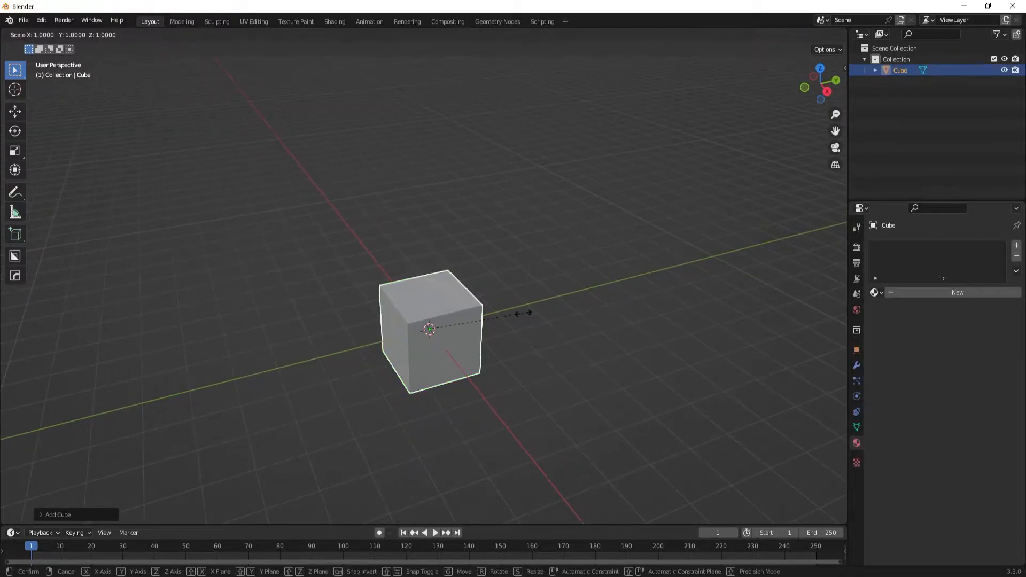
pyautogui.press('Escape')
# Add a UV sphere and move it up 1 m along the Z axis.
pyautogui.hotkey('shift', 'a')
pyautogui.moveTo(479, 275)
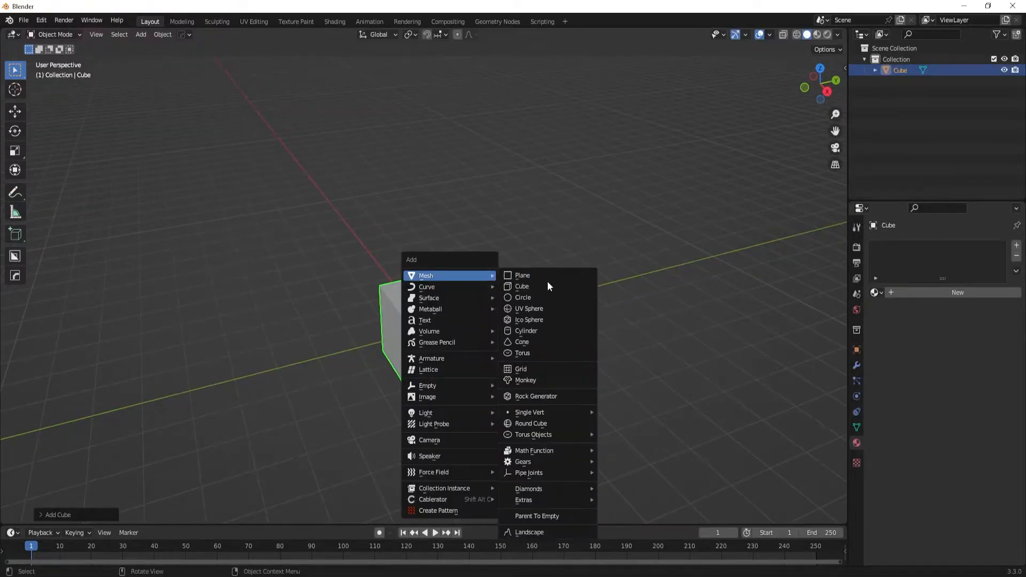
pyautogui.click(529, 308)
pyautogui.write('gz1')
pyautogui.press('Return')
# Scale the cube to about 3.6 times in X and Y only, keeping its height.
pyautogui.click(478, 351)
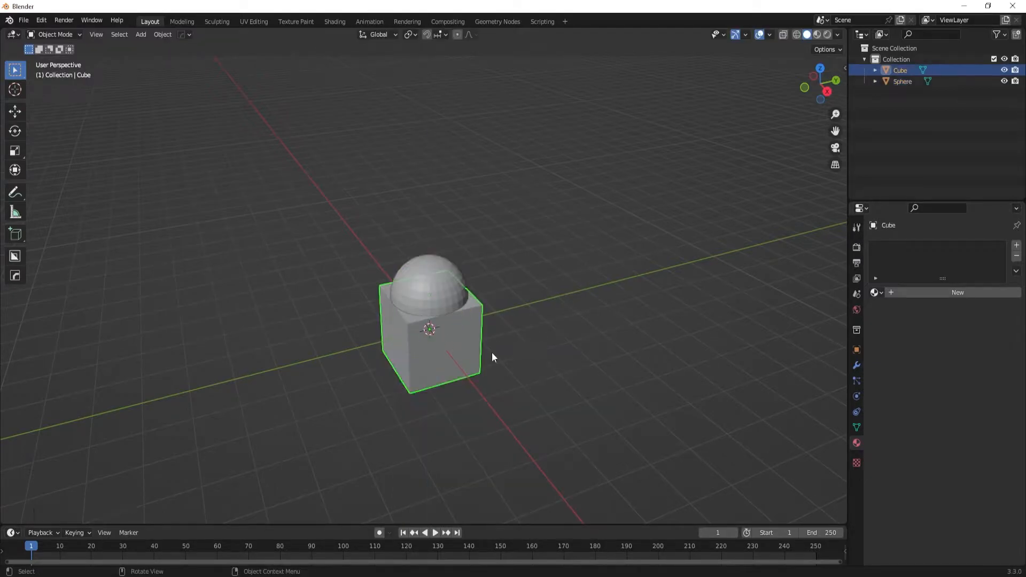
pyautogui.press('s')
pyautogui.hotkey('shift', 'z')
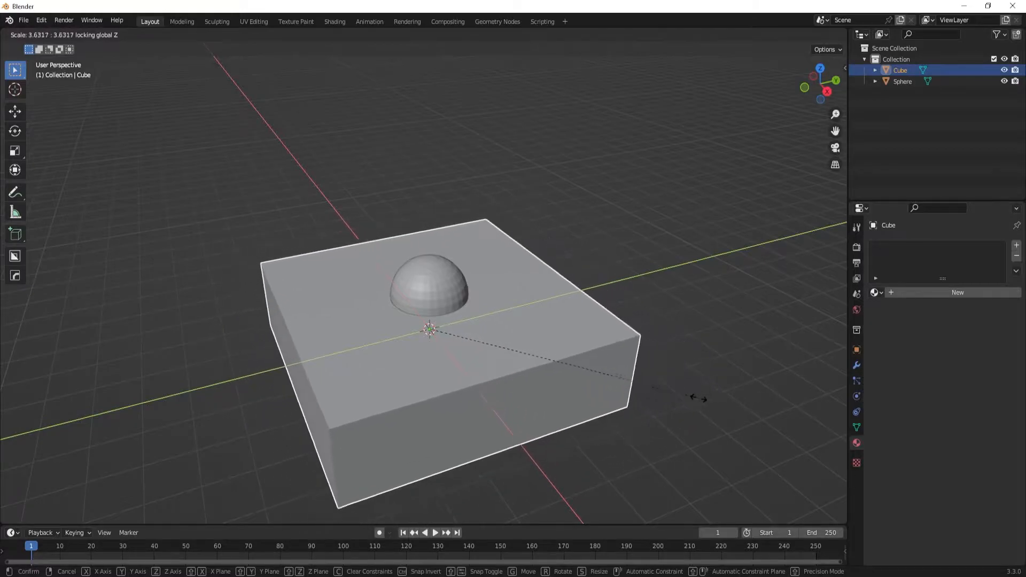
pyautogui.click(669, 396)
# Delete the cube's side and bottom faces, leaving only the top face as a flat plane.
pyautogui.moveTo(669, 396); pyautogui.dragTo(490, 334, button='middle')
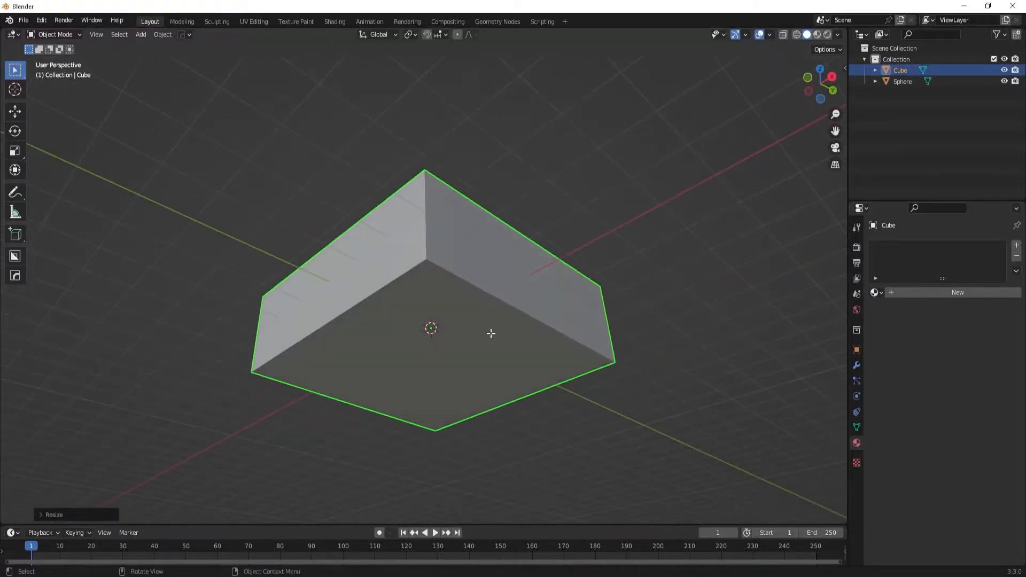
pyautogui.press('Tab')
pyautogui.press('x')
pyautogui.click(410, 257)
pyautogui.moveTo(410, 256); pyautogui.dragTo(486, 320, button='middle')
pyautogui.scroll(1, 486, 334)
pyautogui.press('Tab')
# Snap the 3D cursor to the plane's face and set the object's origin at its centre.
pyautogui.press('Tab')
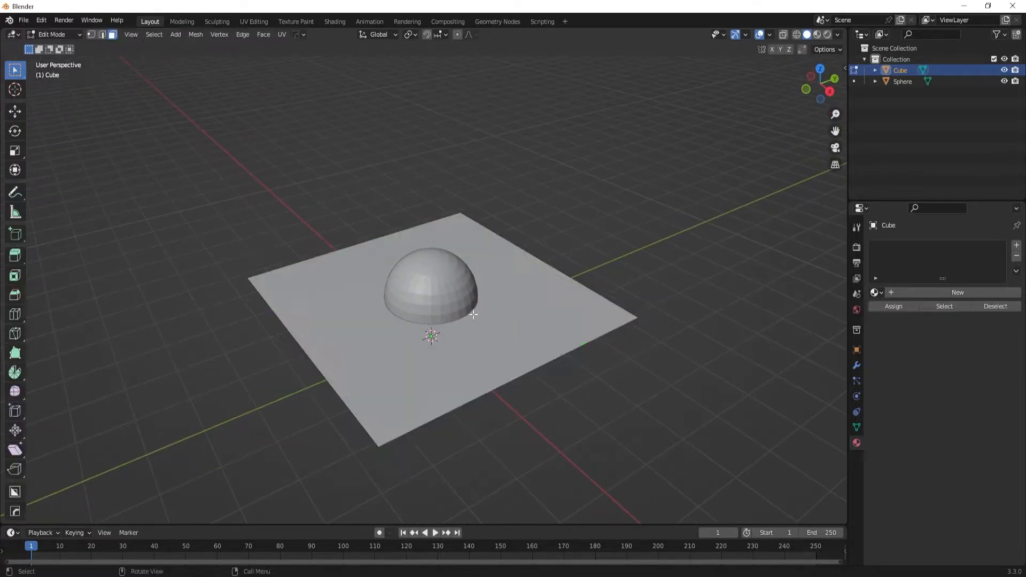
pyautogui.click(471, 315)
pyautogui.hotkey('shift', 's')
pyautogui.click(470, 388)
pyautogui.press('Tab')
pyautogui.rightClick(463, 324)
pyautogui.moveTo(463, 435)
pyautogui.click(550, 438)
# Return the 3D cursor to the world origin and snap the plane to it.
pyautogui.hotkey('shift', 's')
pyautogui.click(541, 278)
pyautogui.hotkey('shift', 's')
pyautogui.click(404, 485)
pyautogui.hotkey('shift', 's')
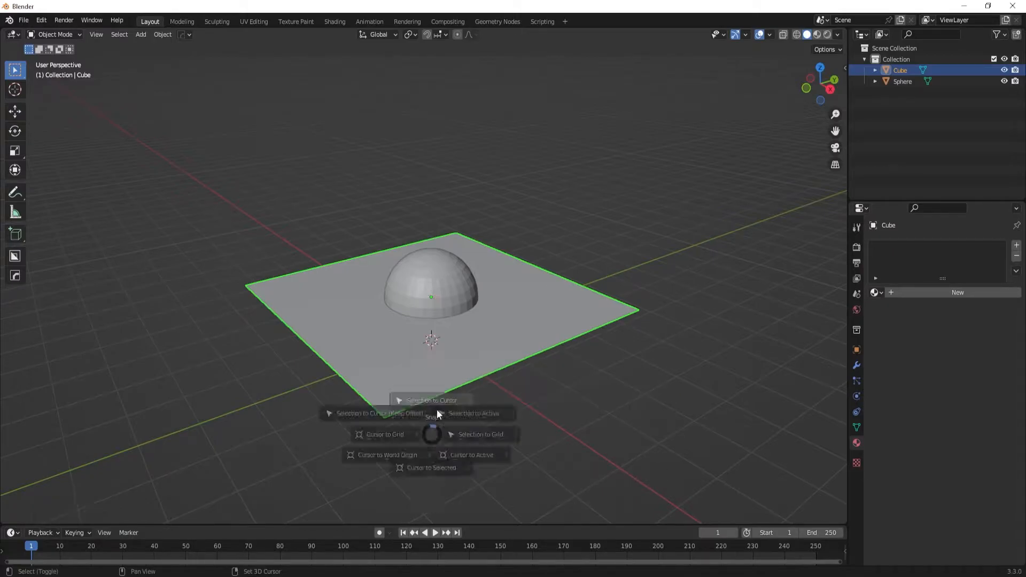
pyautogui.click(450, 316)
# Inset the plane's face to form an even border around a centre face.
pyautogui.scroll(1, 450, 315)
pyautogui.moveTo(450, 316); pyautogui.dragTo(479, 281, button='middle')
pyautogui.scroll(2, 479, 281)
pyautogui.press('Tab')
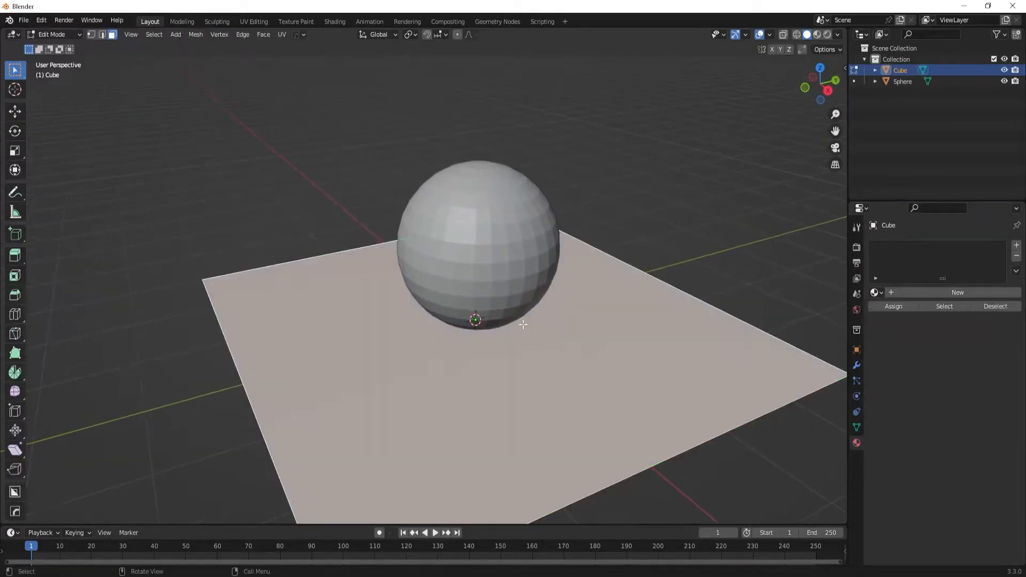
pyautogui.keyDown('shift'); pyautogui.moveTo(628, 396); pyautogui.dragTo(551, 353, button='middle'); pyautogui.keyUp('shift')
pyautogui.press('i')
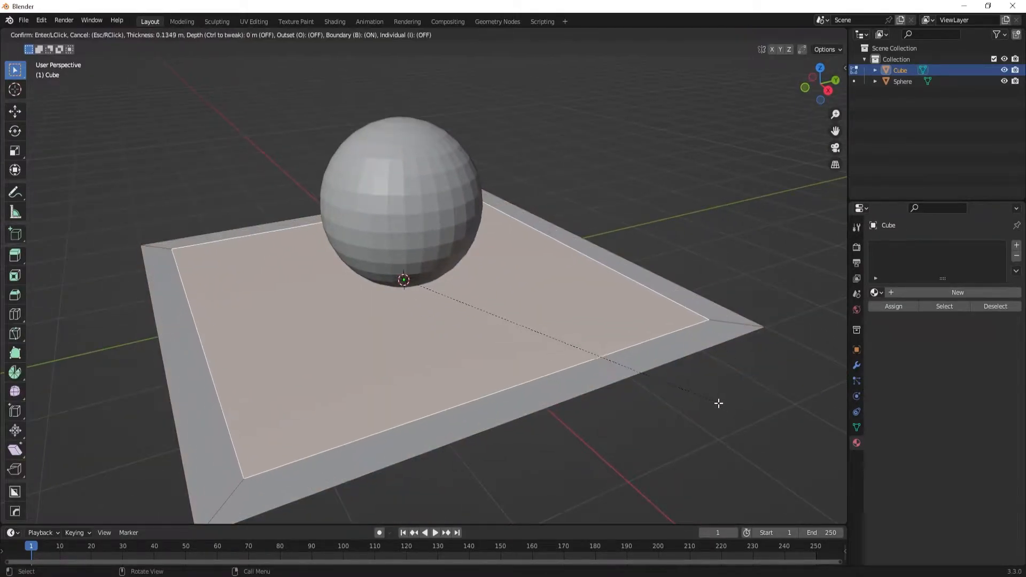
pyautogui.click(701, 403)
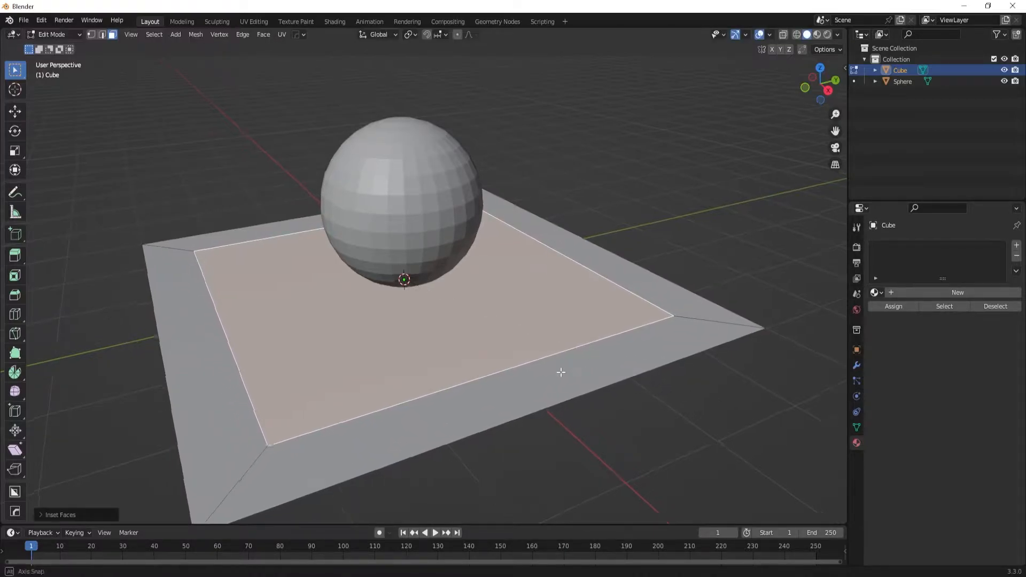
# Split all the plane's faces apart along their edges.
pyautogui.hotkey('ctrl', 'i')
pyautogui.press('a')
pyautogui.scroll(-3, 557, 380)
pyautogui.click(546, 332)
pyautogui.press('g')
pyautogui.rightClick(548, 351)
# Try moving the plane's border faces individually to test whether they are detached.
pyautogui.click(563, 288)
pyautogui.click(431, 212)
pyautogui.click(286, 275)
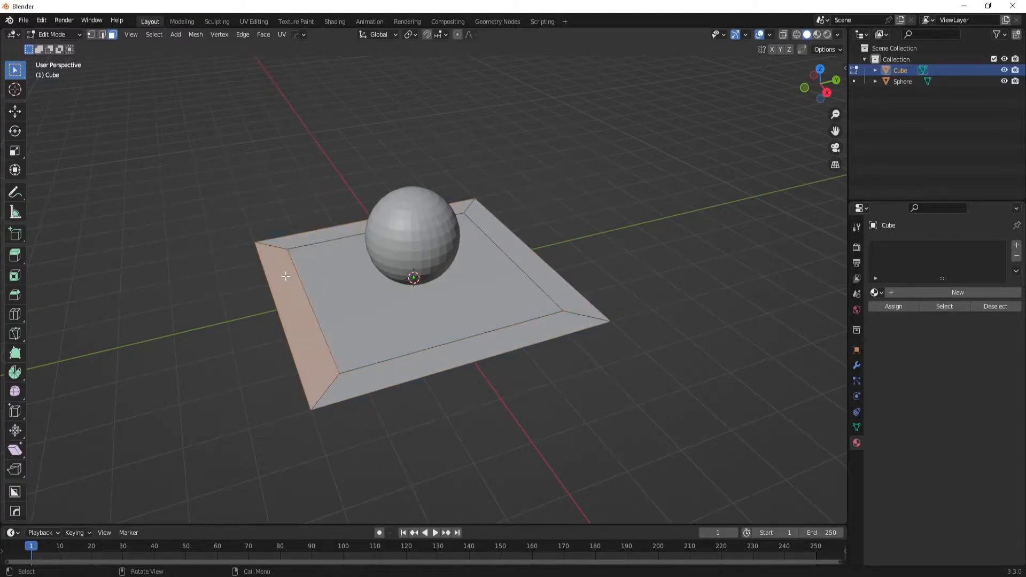
pyautogui.click(358, 286)
pyautogui.press('g')
pyautogui.rightClick(291, 279)
pyautogui.click(240, 307)
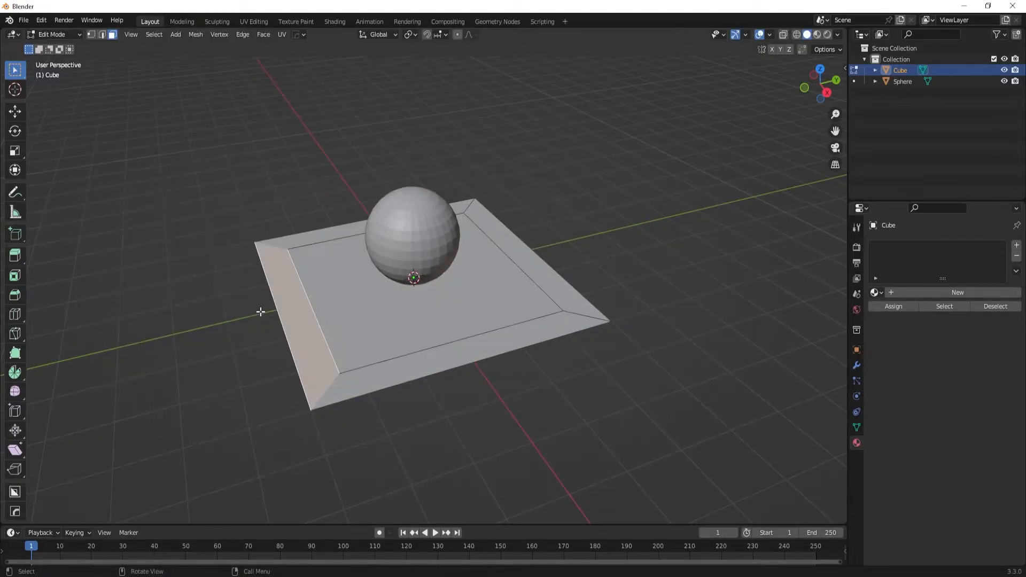
pyautogui.rightClick(423, 355)
pyautogui.click(517, 332)
pyautogui.press('g')
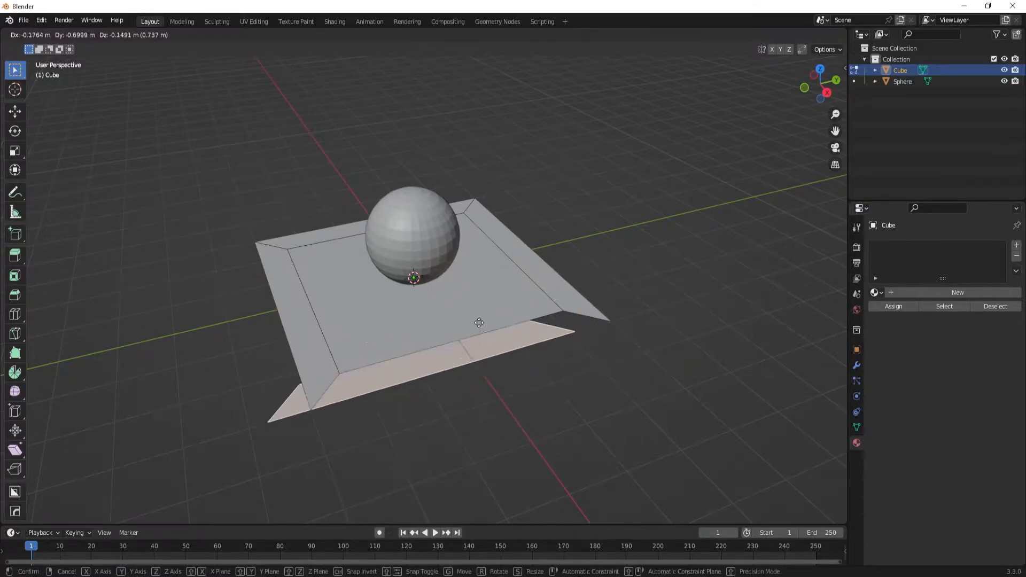
pyautogui.rightClick(479, 325)
# Try moving the centre face away from the surrounding border faces.
pyautogui.press('Tab')
pyautogui.moveTo(482, 282); pyautogui.dragTo(543, 304, button='middle')
pyautogui.press('h')
pyautogui.hotkey('alt', 'h')
pyautogui.scroll(1, 486, 306)
pyautogui.press('Tab')
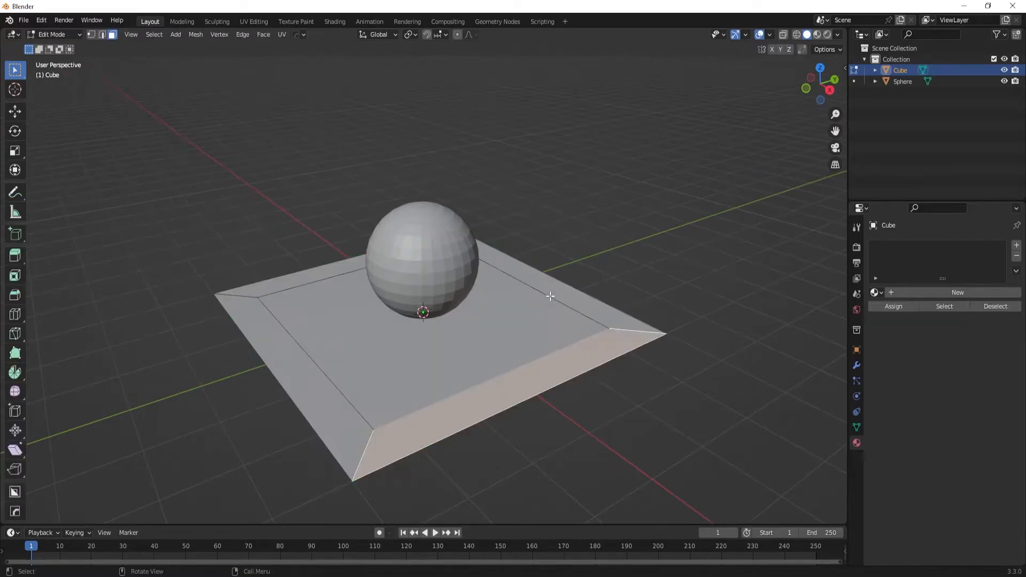
pyautogui.click(483, 342)
pyautogui.press('g')
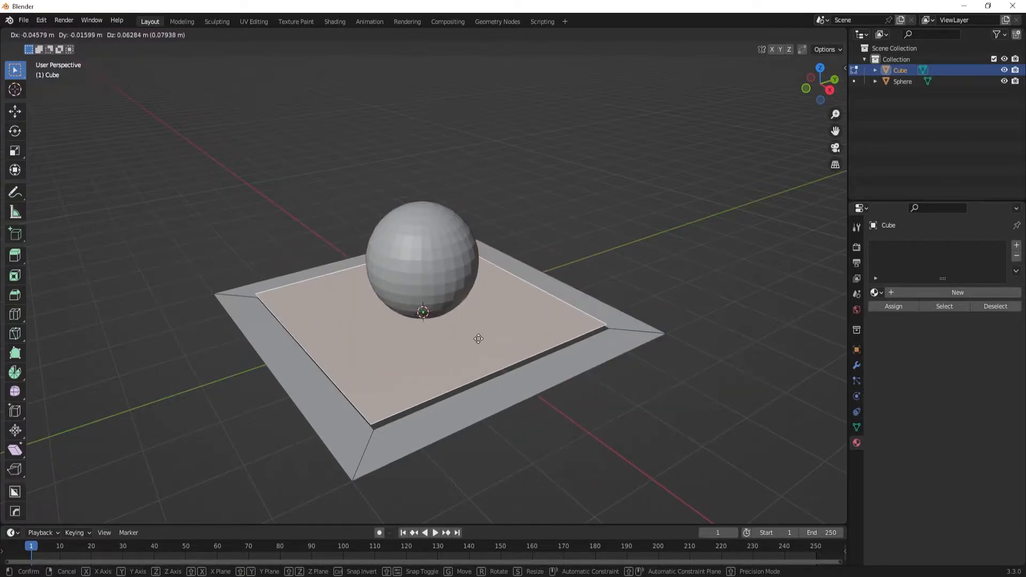
pyautogui.click(478, 338)
# Select the plane's whole mesh and merge its vertices by distance.
pyautogui.scroll(3, 493, 334)
pyautogui.moveTo(493, 334); pyautogui.dragTo(435, 271, button='middle')
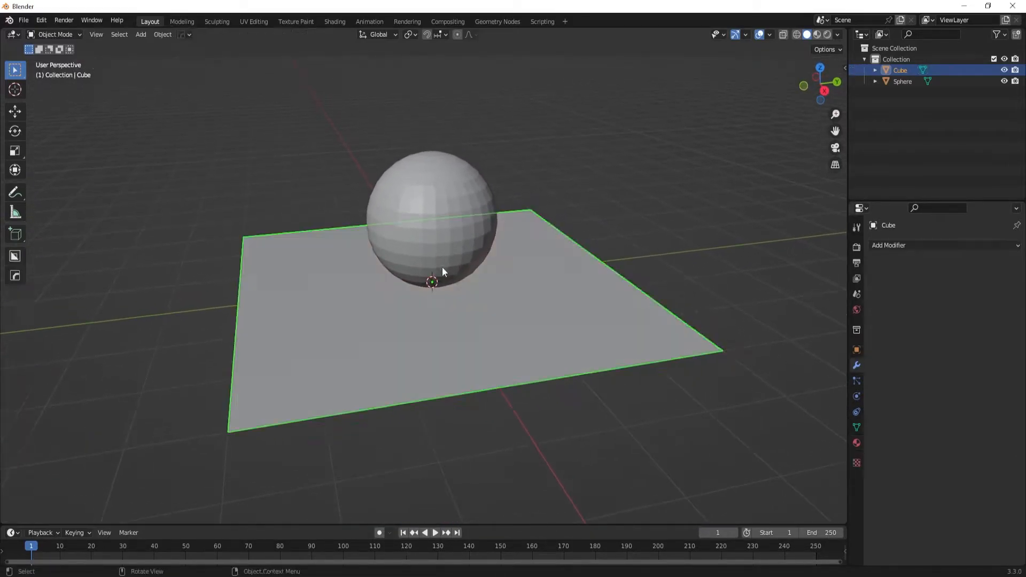
pyautogui.press('q')
pyautogui.press('a')
pyautogui.press('q')
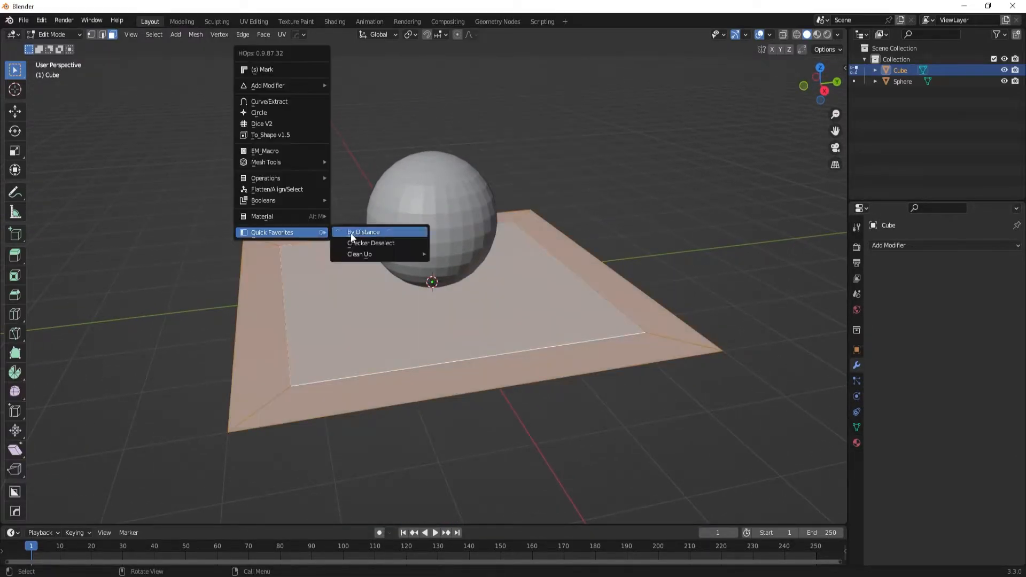
pyautogui.click(343, 233)
# Try moving the merged mesh's centre face to test that it pulls the border faces along.
pyautogui.click(354, 324)
pyautogui.press('a')
pyautogui.click(370, 332)
pyautogui.press('g')
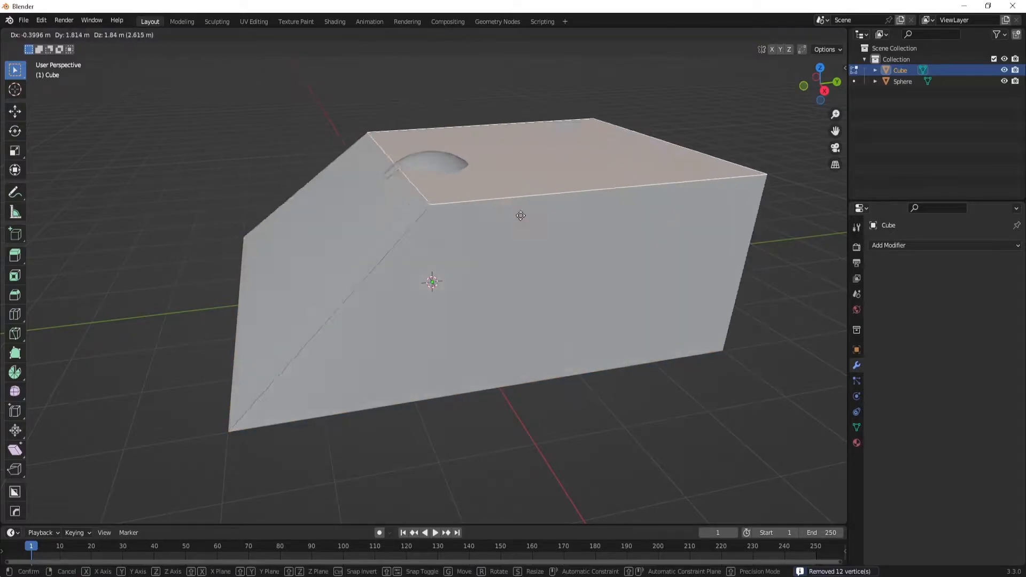
pyautogui.rightClick(353, 238)
# Add an Edge Split modifier to the plane and set its edge angle to 0°.
pyautogui.press('Tab')
pyautogui.click(920, 246)
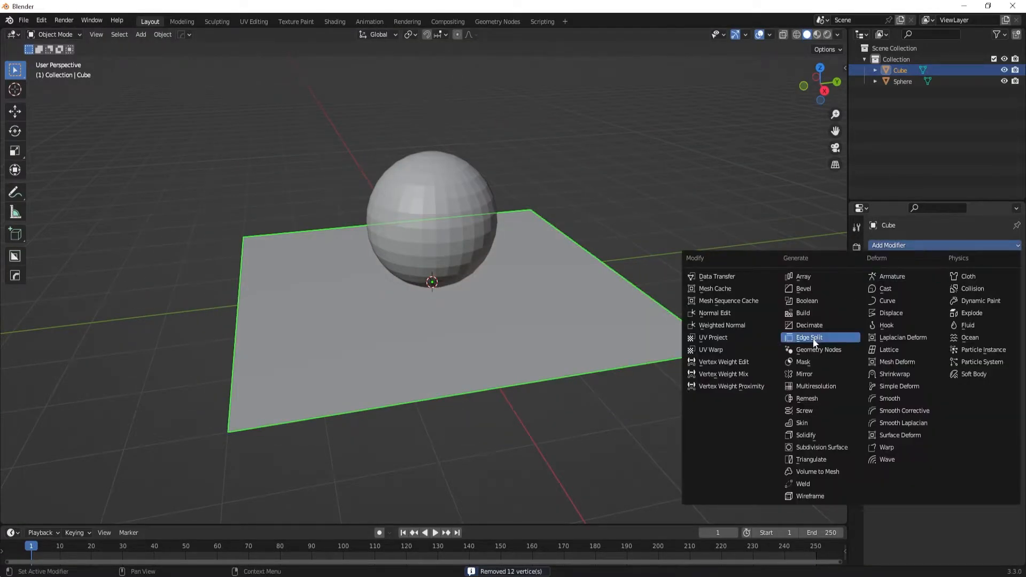
pyautogui.click(791, 341)
pyautogui.moveTo(709, 316); pyautogui.dragTo(563, 288, button='middle')
pyautogui.click(972, 280)
pyautogui.write('0')
pyautogui.press('Return')
# Apply the Edge Split modifier and try moving the centre face in Edit Mode.
pyautogui.hotkey('ctrl', 'a')
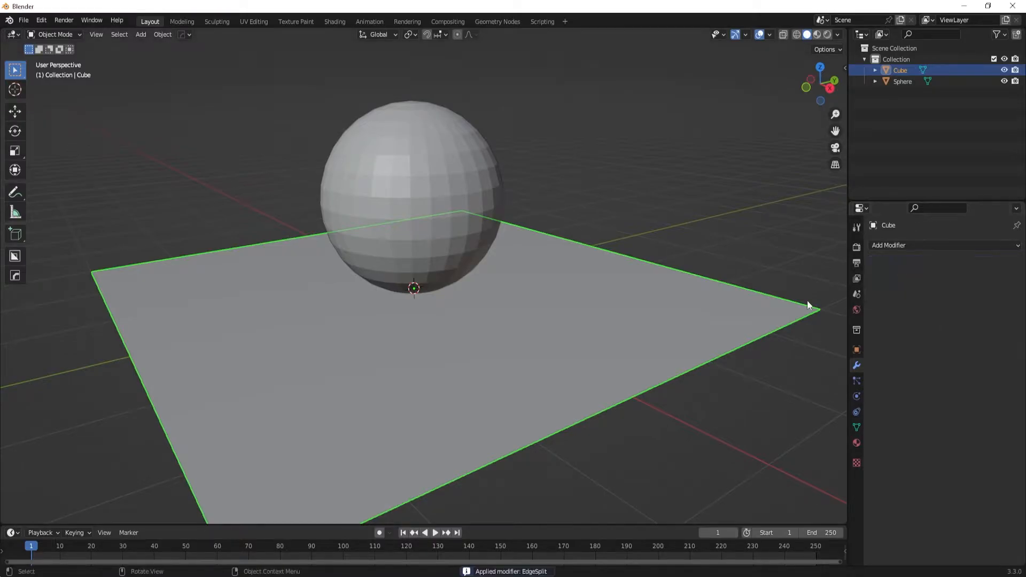
pyautogui.press('Tab')
pyautogui.press('g')
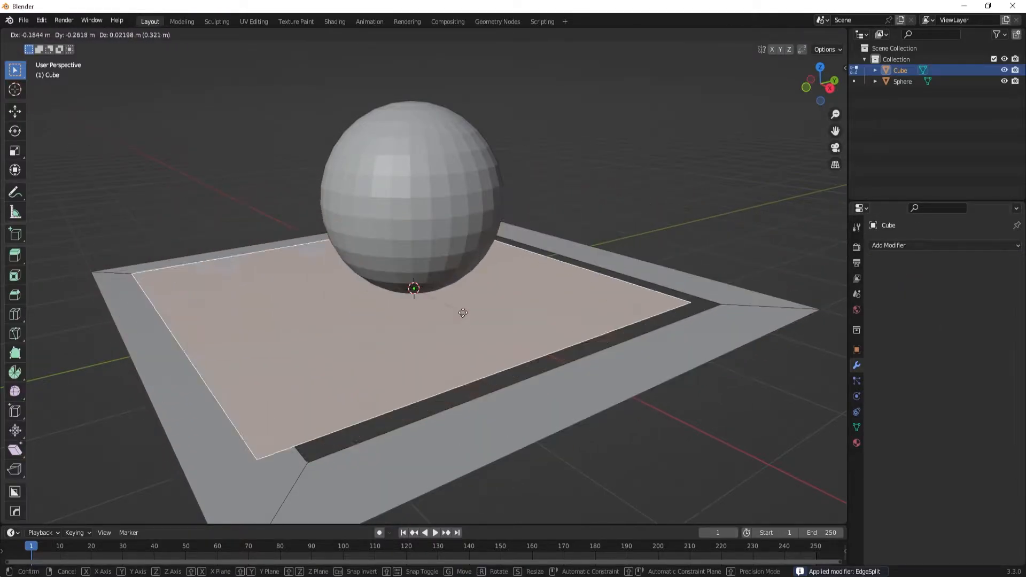
pyautogui.press('Escape')
pyautogui.press('Tab')
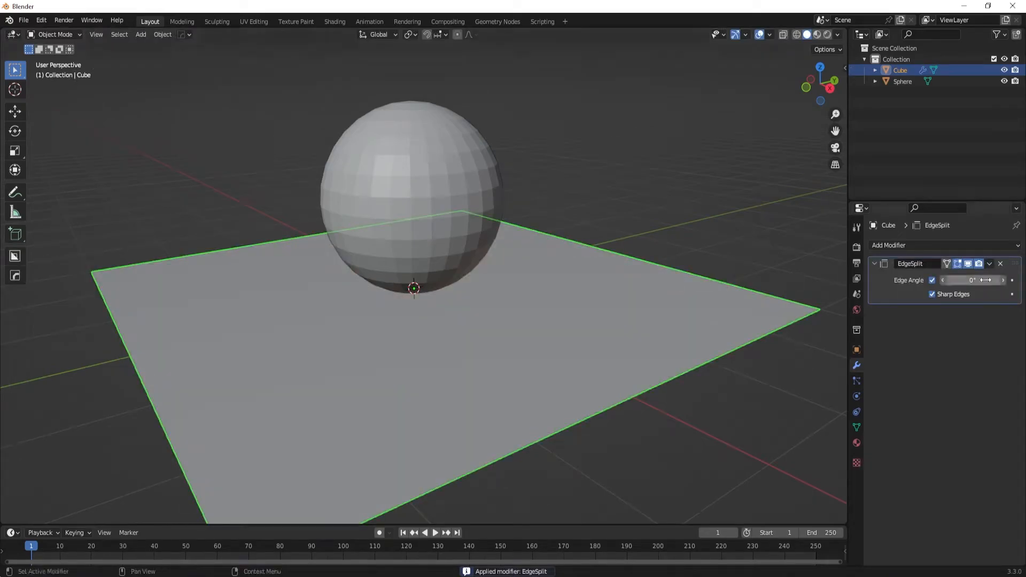
# Move one outer edge of the plane down along the Z axis.
pyautogui.scroll(-5, 700, 275)
pyautogui.press('Tab')
pyautogui.click(640, 320)
pyautogui.moveTo(641, 320); pyautogui.dragTo(663, 305, button='middle')
pyautogui.press('g')
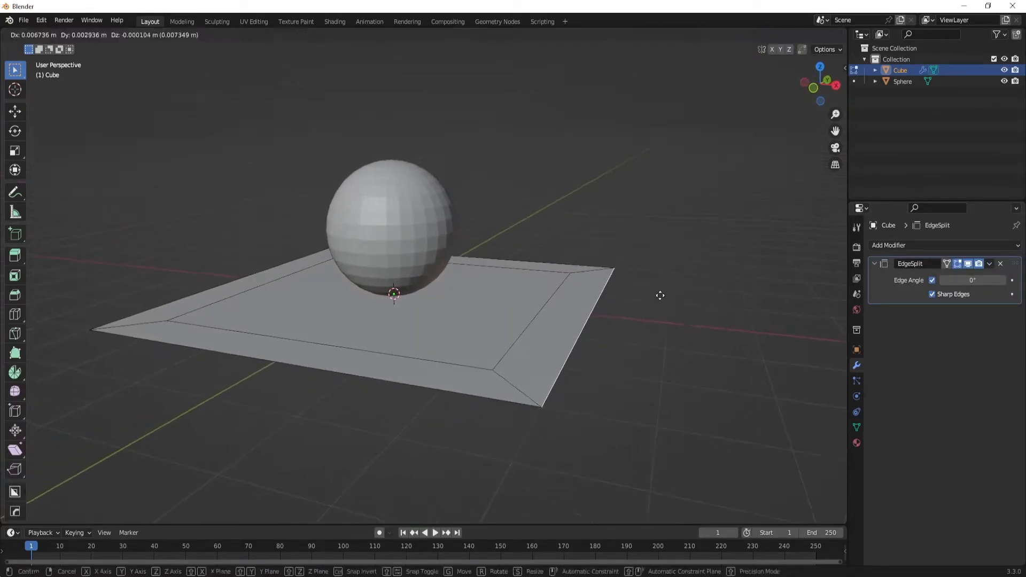
pyautogui.press('z')
pyautogui.click(652, 343)
# Set the Edge Split angle to 30° and apply the modifier.
pyautogui.press('Tab')
pyautogui.click(973, 279)
pyautogui.press('Return')
pyautogui.hotkey('ctrl', 'a')
# Switch to face selection and try moving the faces beside the lowered edge.
pyautogui.press('Tab')
pyautogui.press('3')
pyautogui.click(561, 327)
pyautogui.press('h')
pyautogui.hotkey('alt', 'h')
pyautogui.press('g')
pyautogui.press('Escape')
pyautogui.press('g')
pyautogui.rightClick(388, 373)
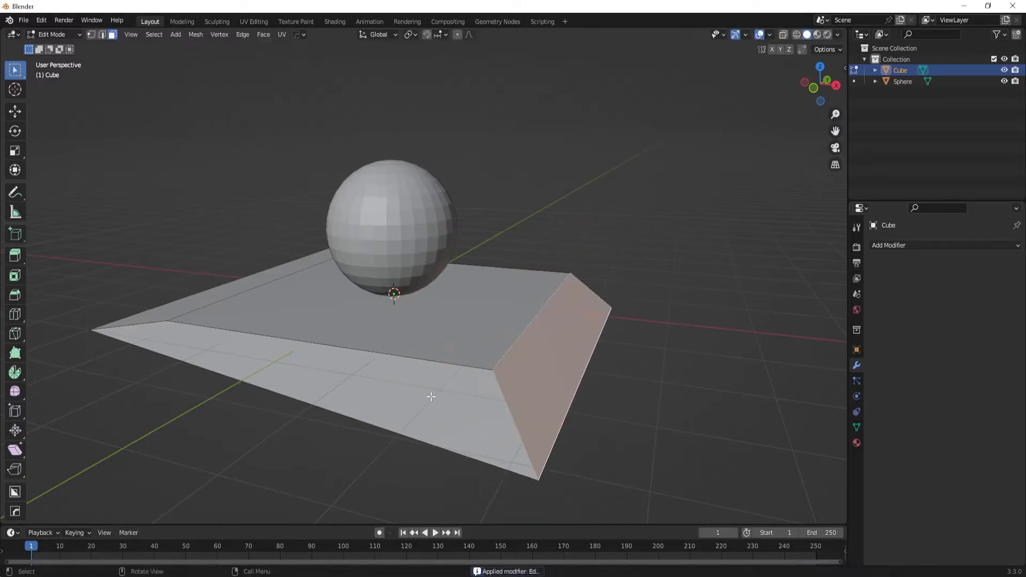
# Try moving the remaining sloped border faces to test which ones are detached.
pyautogui.click(431, 396)
pyautogui.press('g')
pyautogui.rightClick(344, 408)
pyautogui.moveTo(582, 326); pyautogui.dragTo(449, 346, button='middle')
pyautogui.click(616, 412)
pyautogui.press('g')
pyautogui.rightClick(634, 412)
pyautogui.moveTo(634, 336); pyautogui.dragTo(538, 328, button='middle')
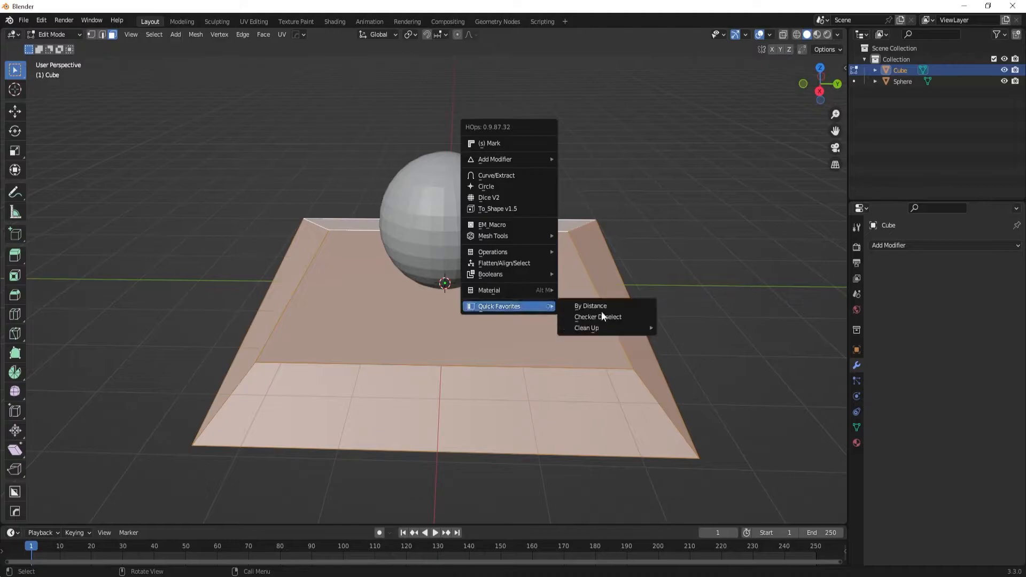
# Undo the applied modifier, the 30° edge angle and the lowered outer edge.
pyautogui.hotkey('ctrl', 'z')
pyautogui.hotkey('ctrl', 'z')
pyautogui.hotkey('ctrl', 'z')
pyautogui.hotkey('ctrl', 'z')
pyautogui.hotkey('ctrl', 'z')
pyautogui.hotkey('ctrl', 'z')
pyautogui.hotkey('ctrl', 'z')
pyautogui.hotkey('ctrl', 'z')
pyautogui.hotkey('ctrl', 'z')
pyautogui.hotkey('ctrl', 'z')
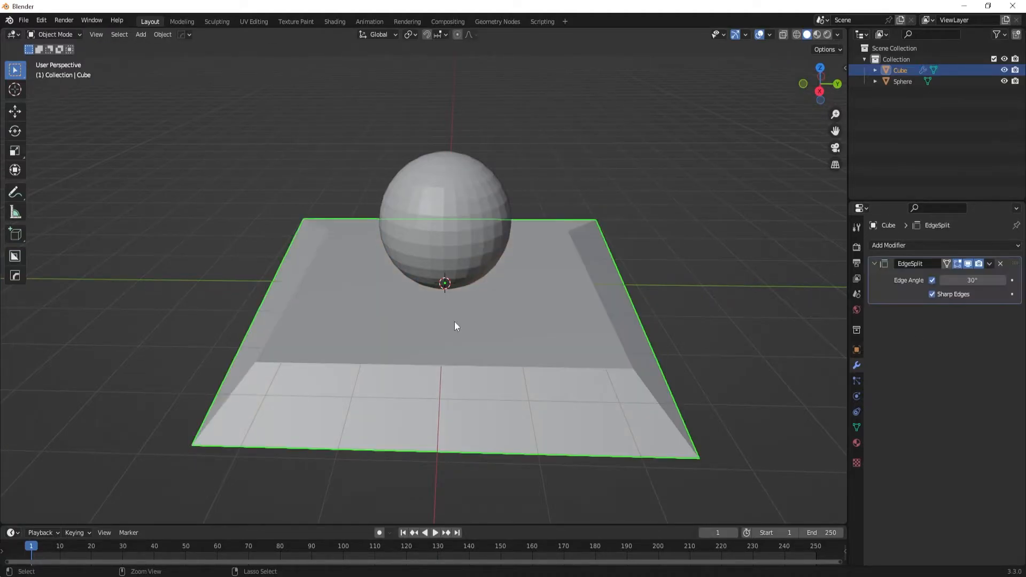
# Switch the plane to Vertex Paint mode and set the brush colour to pure green.
pyautogui.moveTo(454, 322); pyautogui.dragTo(513, 321, button='middle')
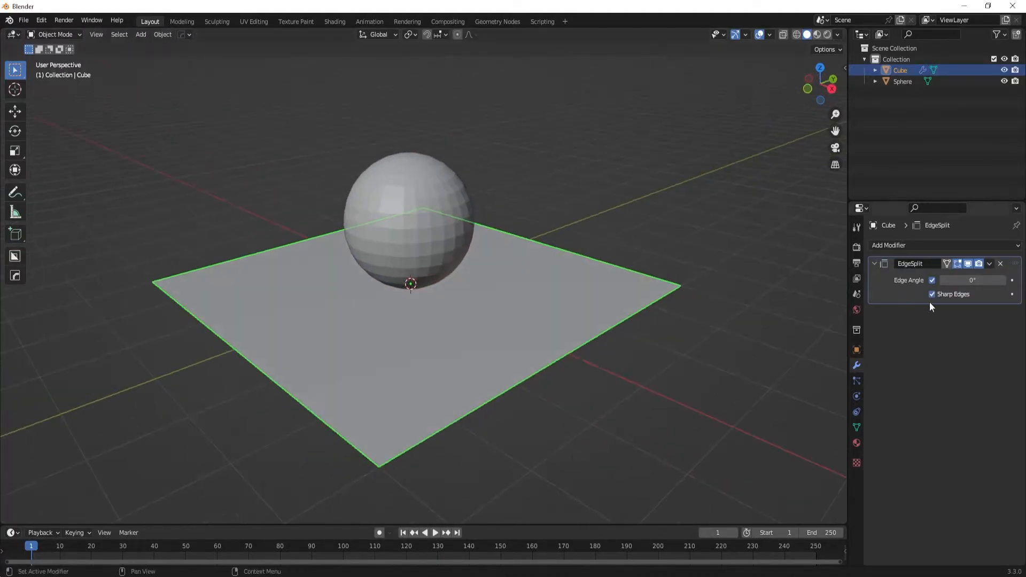
pyautogui.moveTo(458, 252); pyautogui.dragTo(470, 252, button='middle')
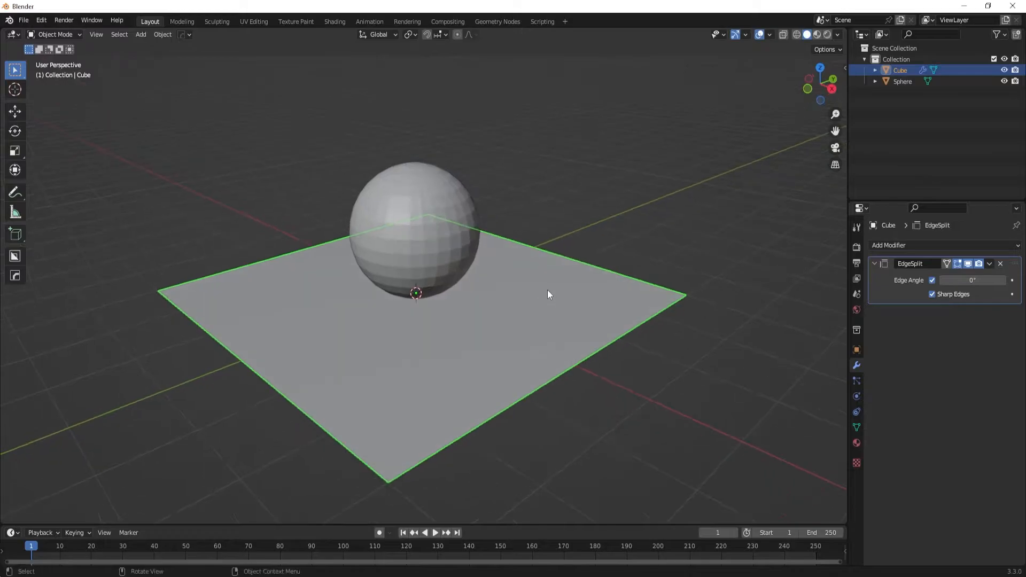
pyautogui.moveTo(347, 361); pyautogui.dragTo(377, 214, button='middle')
pyautogui.click(45, 34)
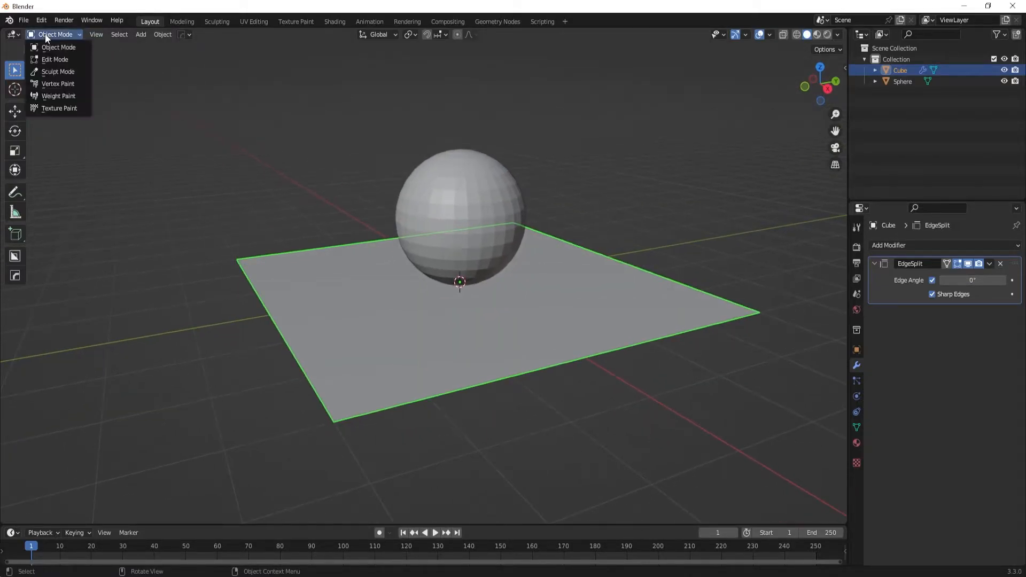
pyautogui.click(56, 86)
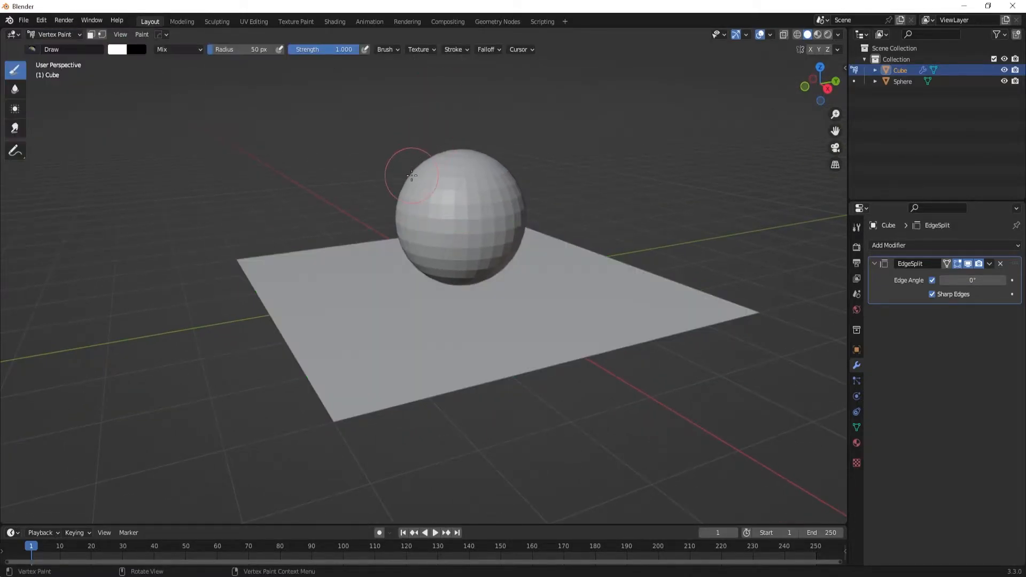
pyautogui.click(117, 50)
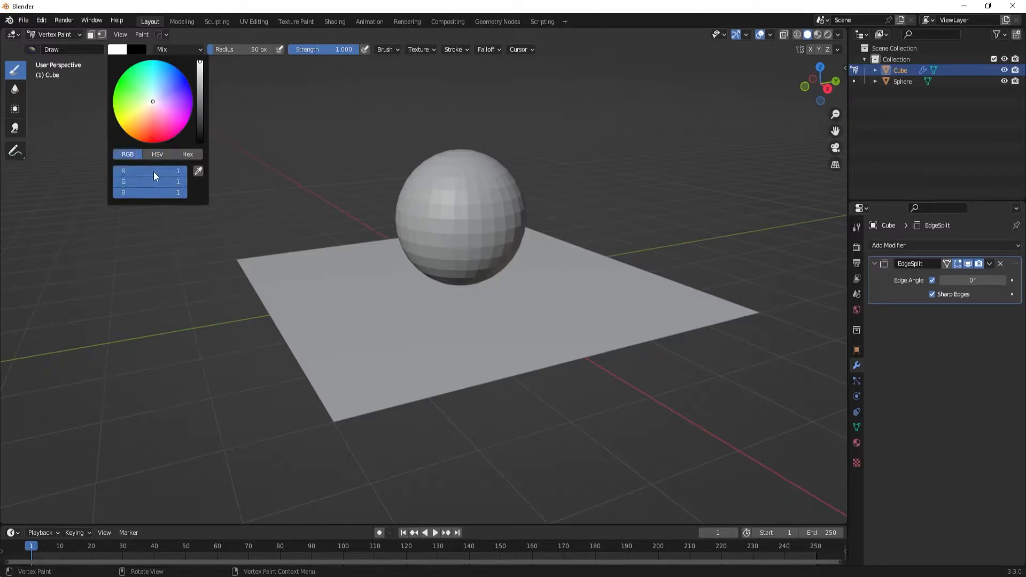
# Paint green over the plane's corners and the corners of its inset centre face.
pyautogui.moveTo(251, 257); pyautogui.dragTo(260, 283, button='middle')
pyautogui.scroll(-1, 260, 283)
pyautogui.moveTo(268, 243)
pyautogui.mouseDown()
pyautogui.moveTo(386, 390)
pyautogui.moveTo(417, 377)
pyautogui.mouseUp()
pyautogui.moveTo(613, 295); pyautogui.dragTo(635, 313)
pyautogui.moveTo(544, 214); pyautogui.dragTo(514, 248, button='middle')
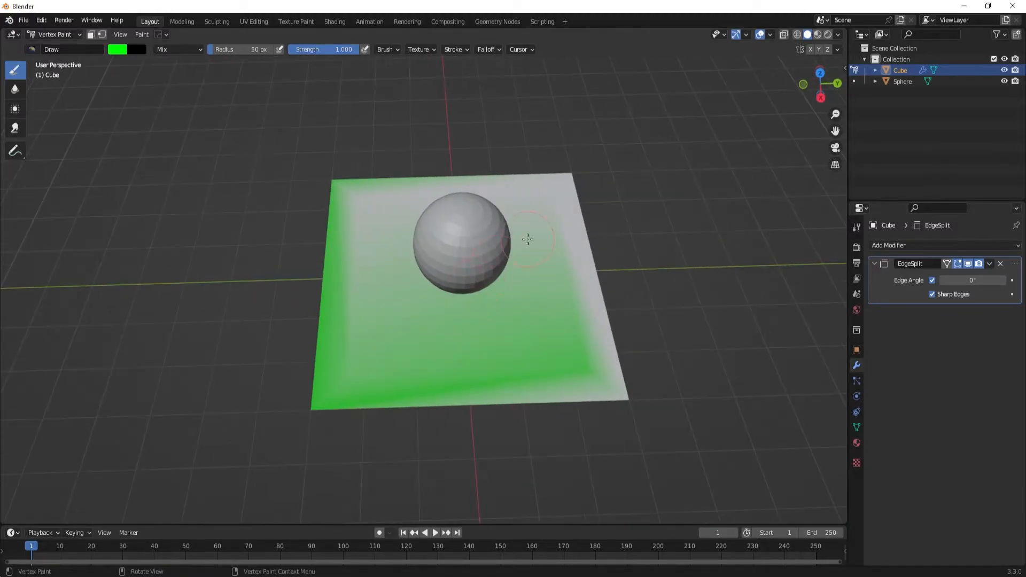
pyautogui.moveTo(562, 185); pyautogui.dragTo(565, 200)
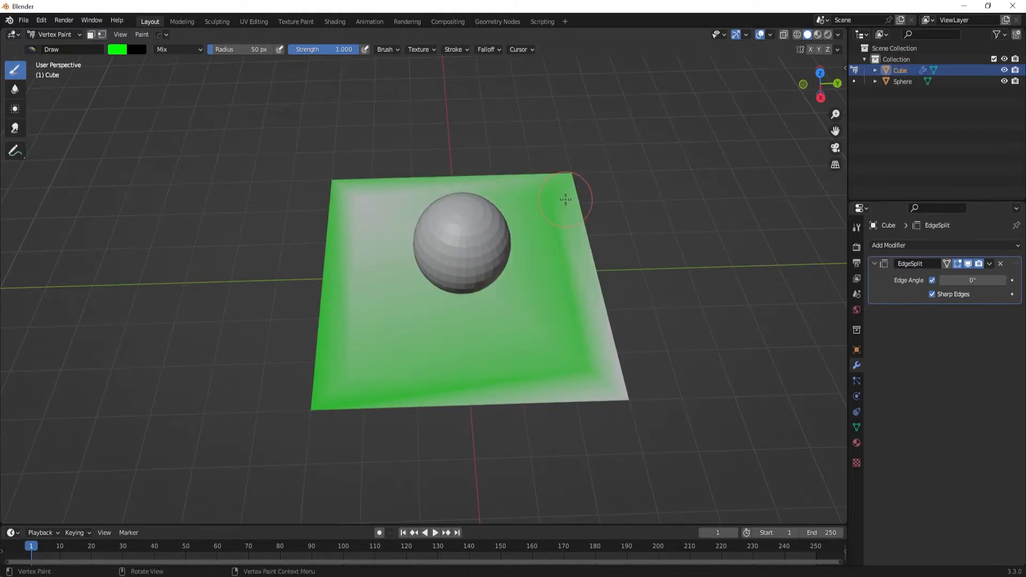
# Fill the whole plane with the green brush colour using Set Vertex Colors.
pyautogui.hotkey('shift', 'k')
pyautogui.click(142, 36)
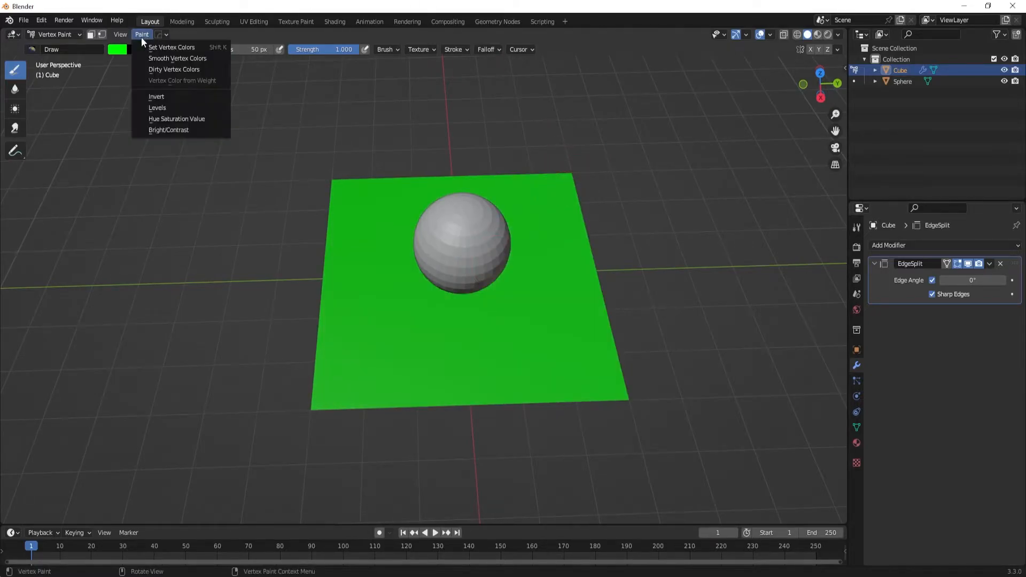
pyautogui.click(147, 47)
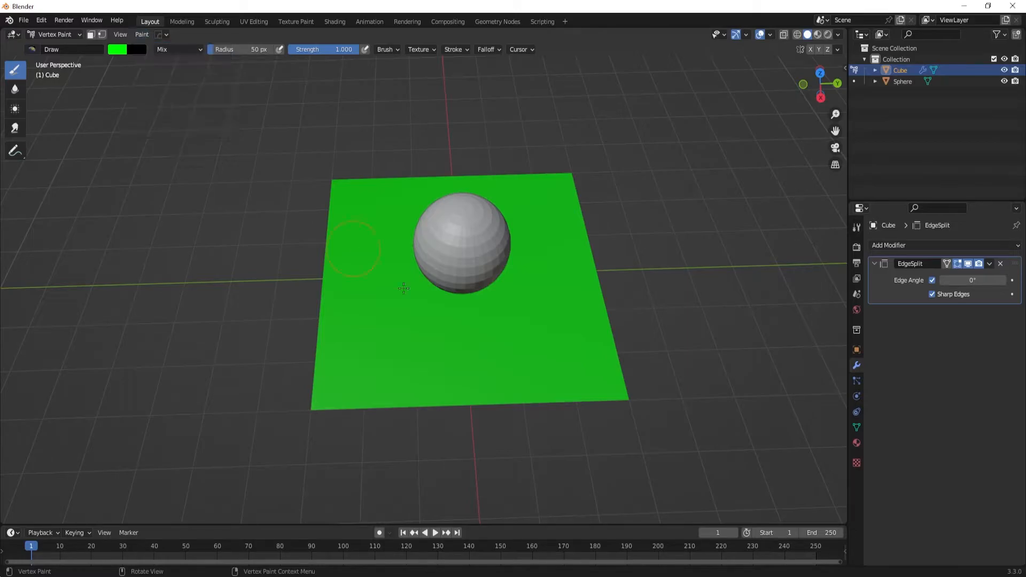
pyautogui.moveTo(464, 335); pyautogui.dragTo(511, 309, button='middle')
pyautogui.scroll(1, 412, 268)
pyautogui.moveTo(394, 270); pyautogui.dragTo(404, 260, button='middle')
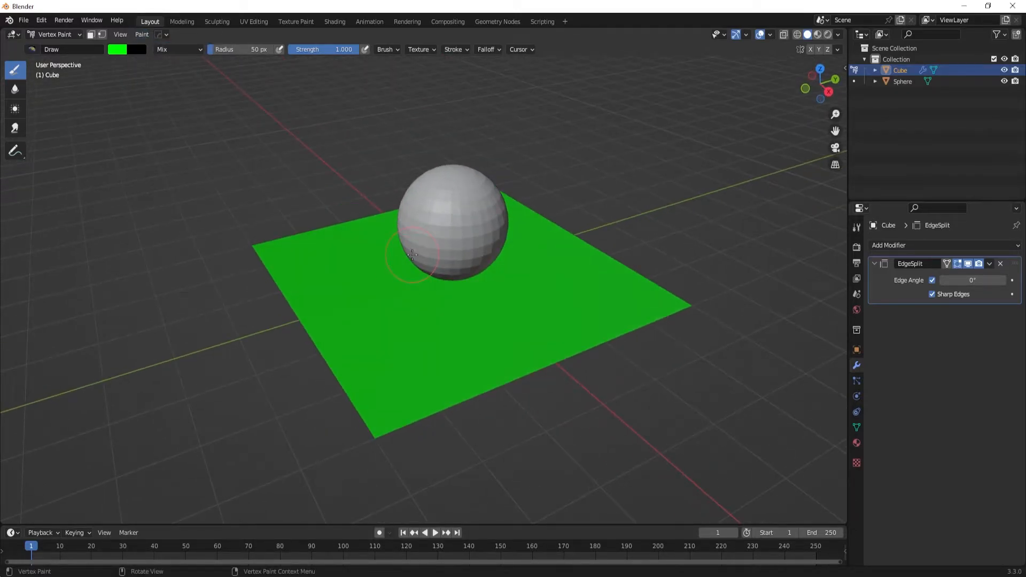
# Return the plane from Vertex Paint to Object Mode.
pyautogui.click(68, 36)
pyautogui.click(72, 35)
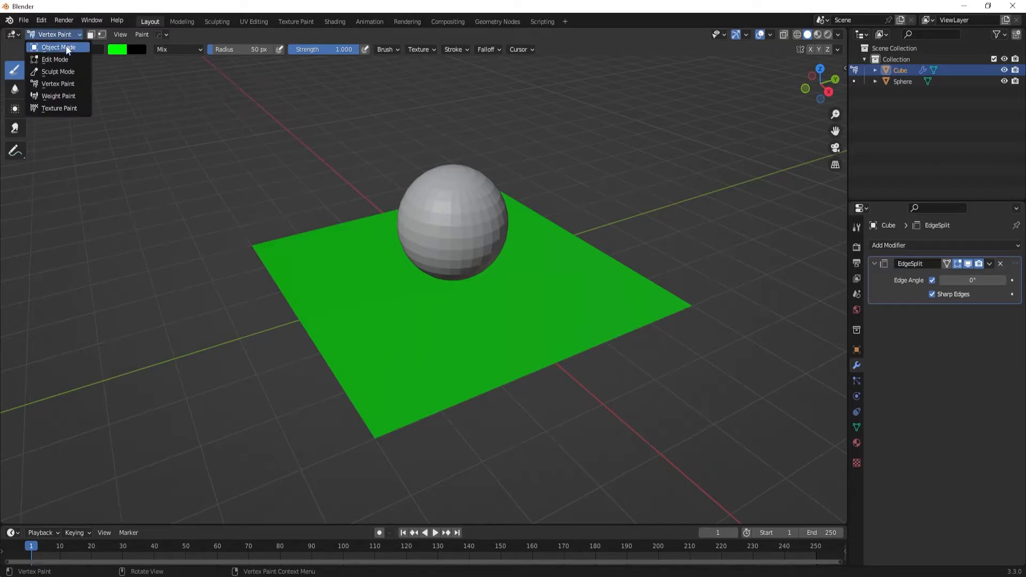
pyautogui.click(66, 46)
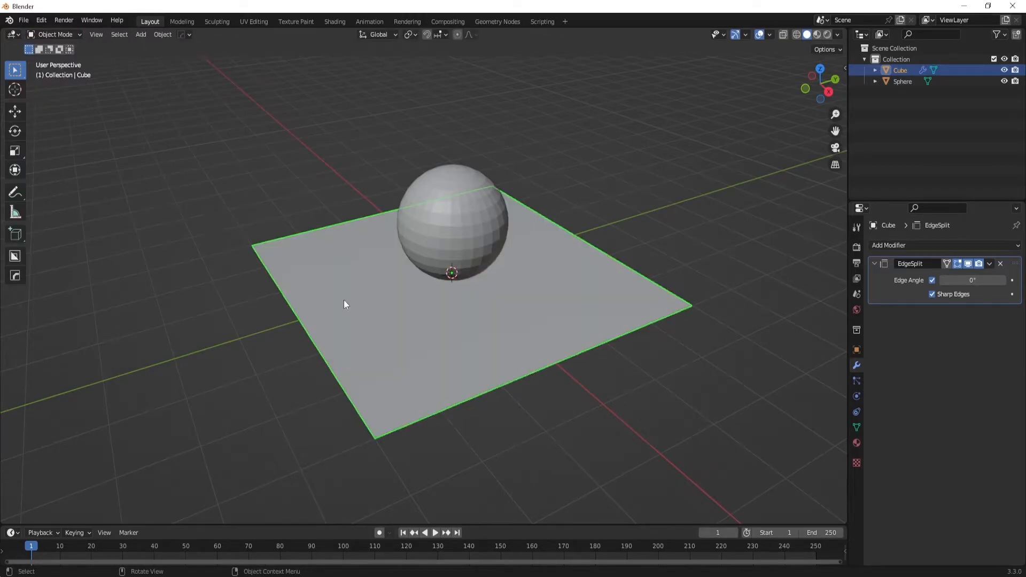
pyautogui.moveTo(417, 275); pyautogui.dragTo(409, 359, button='middle')
pyautogui.keyDown('shift'); pyautogui.moveTo(605, 255); pyautogui.dragTo(429, 284, button='middle'); pyautogui.keyUp('shift')
pyautogui.scroll(1, 601, 284)
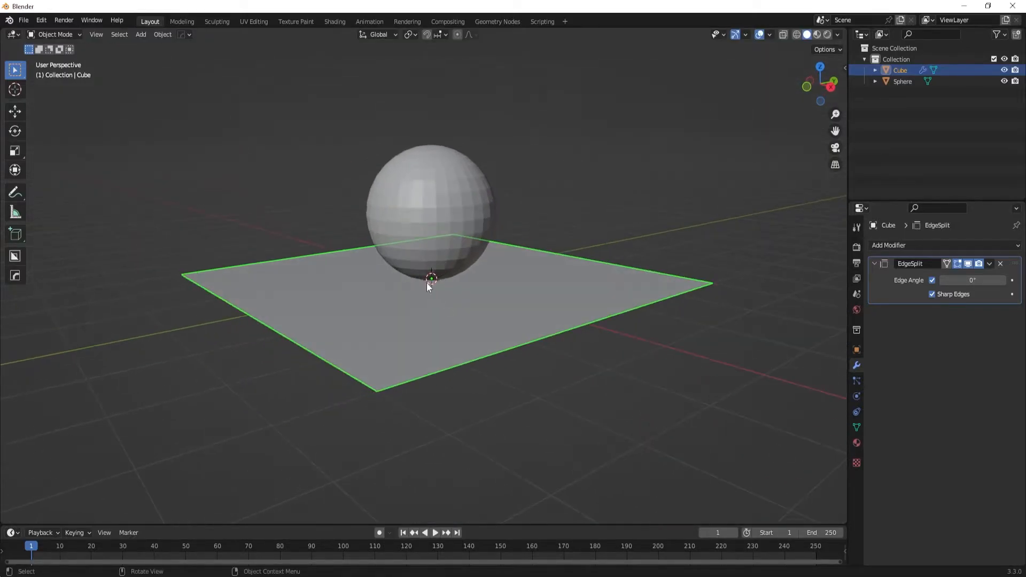
pyautogui.press('g')
pyautogui.rightClick(414, 221)
pyautogui.moveTo(414, 221); pyautogui.dragTo(394, 235, button='middle')
pyautogui.press('Tab')
pyautogui.press('Tab')
pyautogui.click(57, 32)
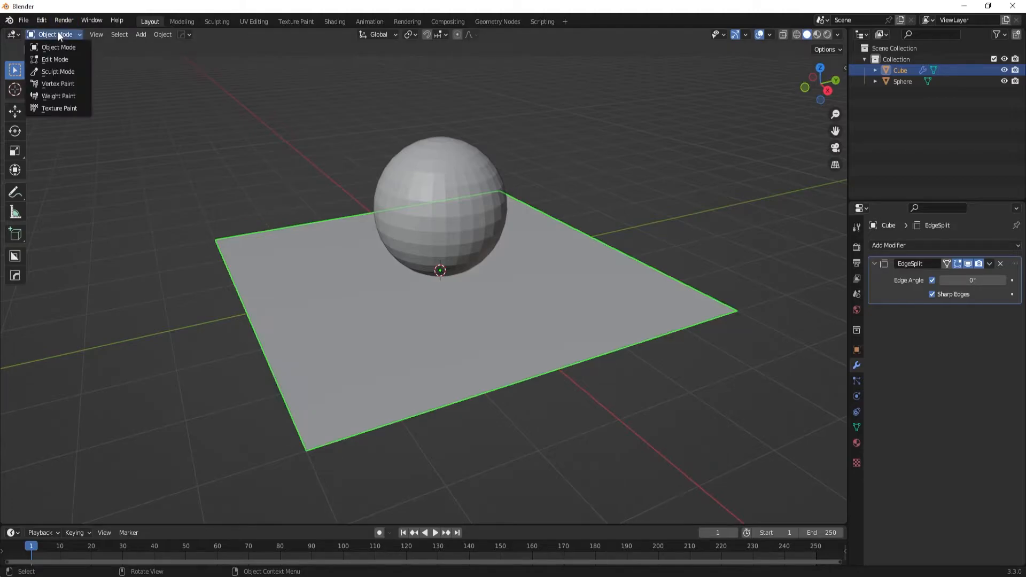
# Set the viewport's solid shading to colour objects by their vertex colour attribute.
pyautogui.click(838, 34)
pyautogui.click(873, 173)
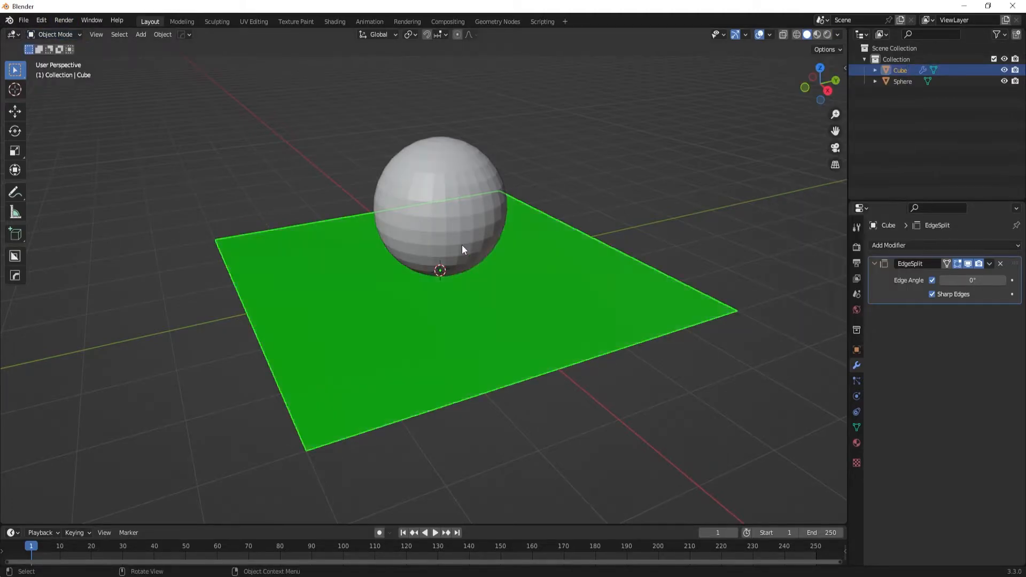
pyautogui.moveTo(459, 248)
pyautogui.mouseDown(button='middle')
pyautogui.moveTo(390, 231)
pyautogui.moveTo(438, 209)
pyautogui.mouseUp(button='middle')
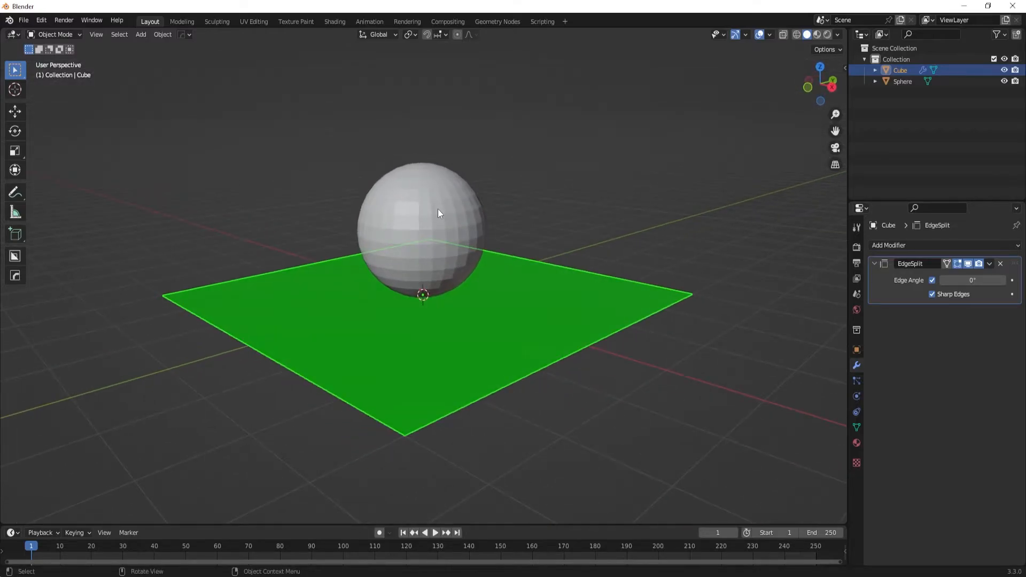
pyautogui.hotkey('shift', 'a')
pyautogui.click(512, 220)
pyautogui.moveTo(532, 282); pyautogui.dragTo(509, 302, button='middle')
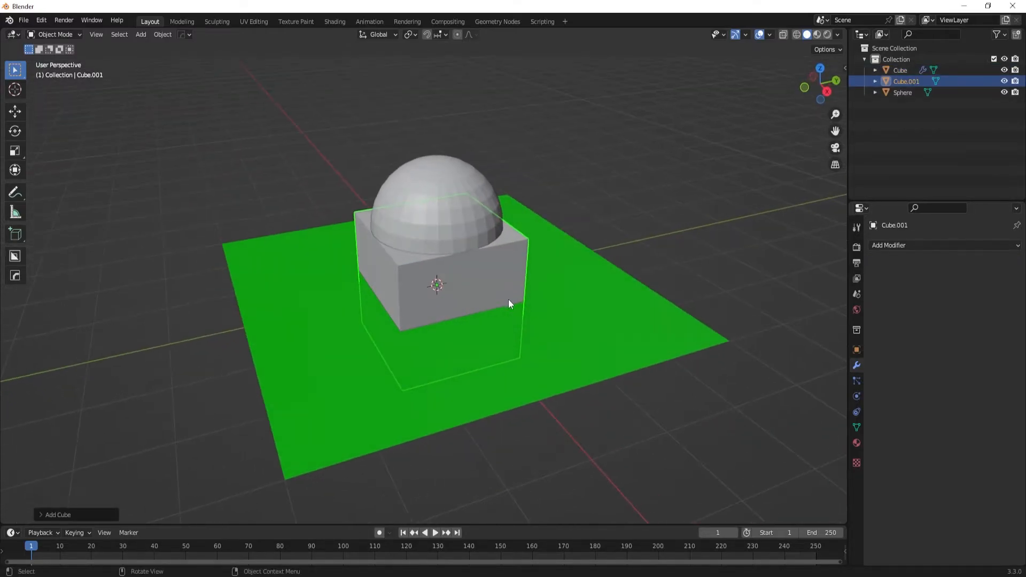
pyautogui.press('Delete')
# Add a cube at the plane's centre and move one of its vertical edges horizontally towards the nearest plane corner.
pyautogui.hotkey('shift', 'a')
pyautogui.moveTo(509, 300)
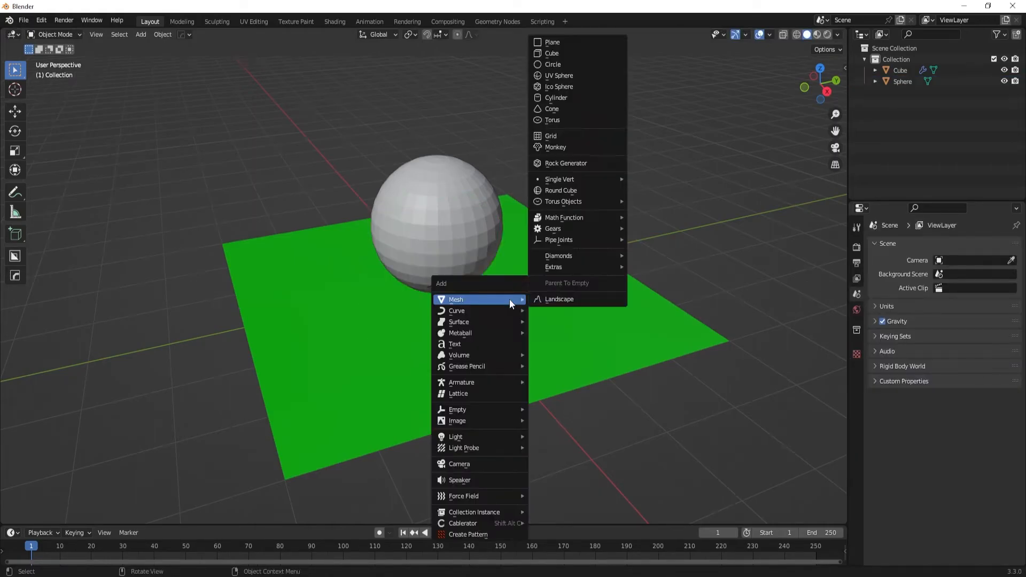
pyautogui.click(552, 53)
pyautogui.press('Tab')
pyautogui.moveTo(580, 338); pyautogui.dragTo(449, 295, button='middle')
pyautogui.scroll(-3, 449, 295)
pyautogui.press('g')
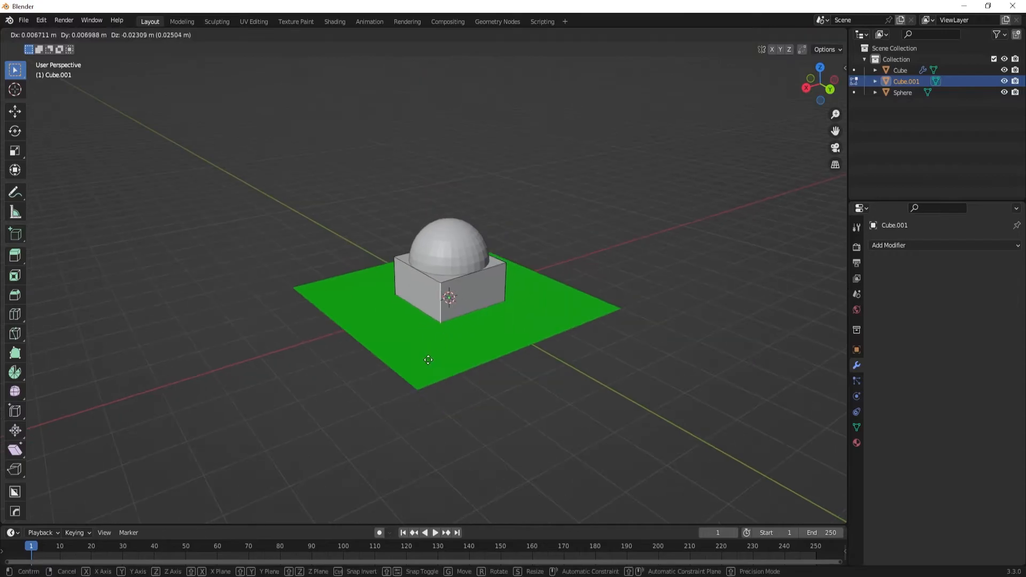
pyautogui.hotkey('shift', 'z')
pyautogui.click(425, 389)
# Set snapping to Vertex and snap the moved cube edge horizontally onto the plane's corner.
pyautogui.click(439, 35)
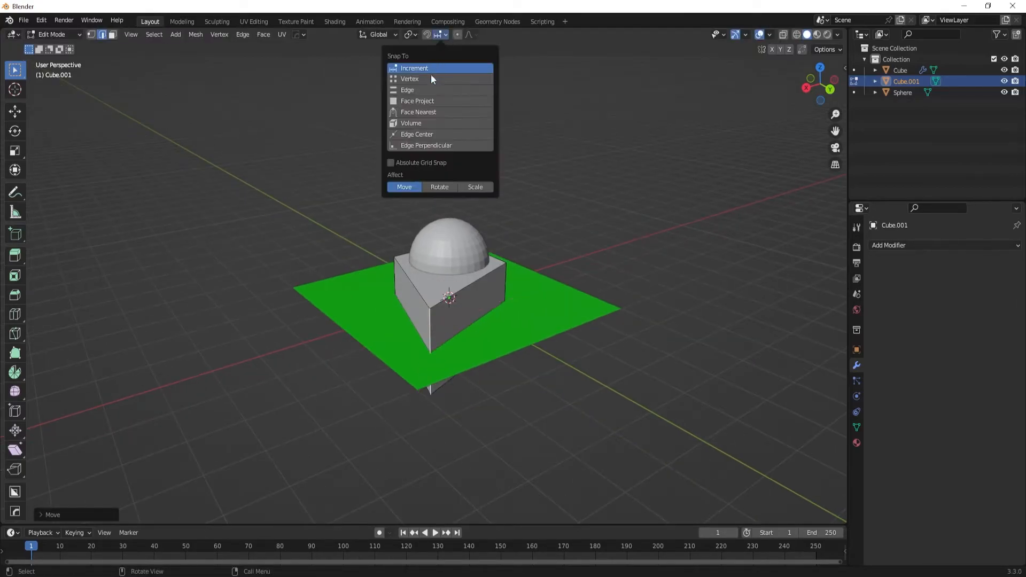
pyautogui.click(432, 78)
pyautogui.press('g')
pyautogui.hotkey('shift', 'z')
pyautogui.click(418, 390)
# Snap the cube's remaining vertical edges horizontally onto the plane's other corners.
pyautogui.moveTo(502, 340); pyautogui.dragTo(452, 326, button='middle')
pyautogui.press('g')
pyautogui.hotkey('shift', 'z')
pyautogui.click(498, 399)
pyautogui.moveTo(524, 344); pyautogui.dragTo(388, 343, button='middle')
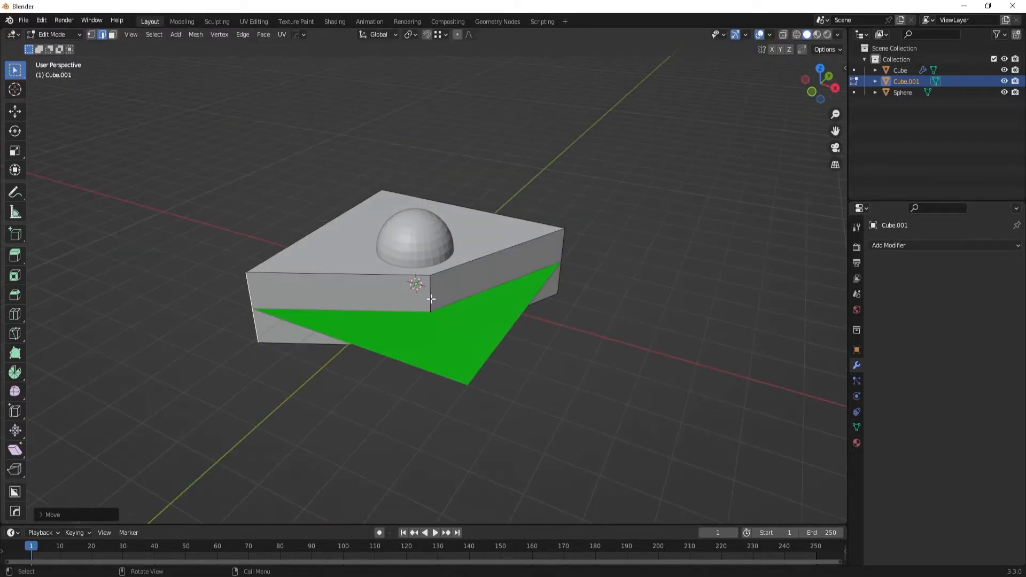
pyautogui.click(432, 300)
pyautogui.press('g')
pyautogui.hotkey('shift', 'z')
pyautogui.click(470, 387)
# Delete the stretched cube's bottom face.
pyautogui.moveTo(469, 387); pyautogui.dragTo(446, 327, button='middle')
pyautogui.press('3')
pyautogui.click(453, 303)
pyautogui.press('x')
pyautogui.click(452, 305)
# Lower the stretched cube along Z until its top is flush with the green plane.
pyautogui.press('Tab')
pyautogui.press('g')
pyautogui.press('z')
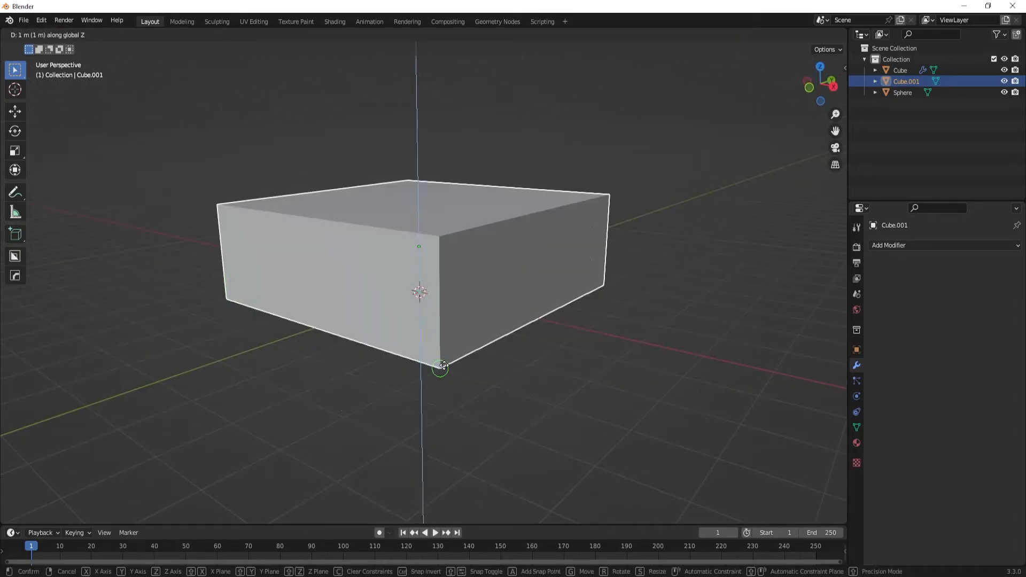
pyautogui.click(444, 374)
# Raise the cube's open bottom edge loop along Z to form a thin slab and fill the opening with a face.
pyautogui.press('Tab')
pyautogui.moveTo(444, 374); pyautogui.dragTo(442, 350, button='middle')
pyautogui.keyDown('alt'); pyautogui.click(426, 387); pyautogui.keyUp('alt')
pyautogui.press('g')
pyautogui.press('z')
pyautogui.click(437, 310)
pyautogui.press('f')
pyautogui.press('Tab')
# Add a Triangulate modifier to the slab.
pyautogui.moveTo(491, 278); pyautogui.dragTo(482, 327, button='middle')
pyautogui.scroll(1, 534, 348)
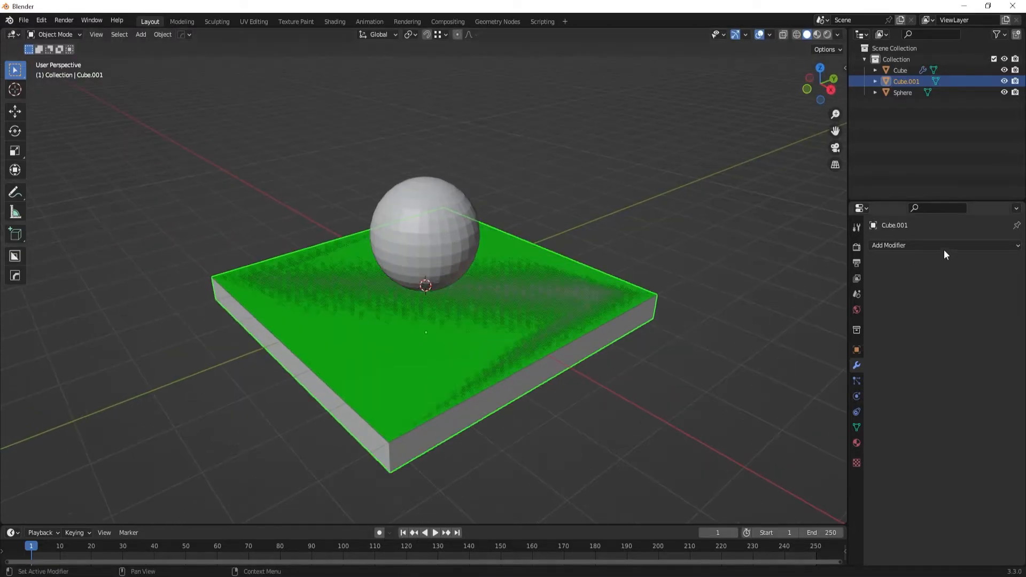
pyautogui.click(943, 246)
pyautogui.press('t')
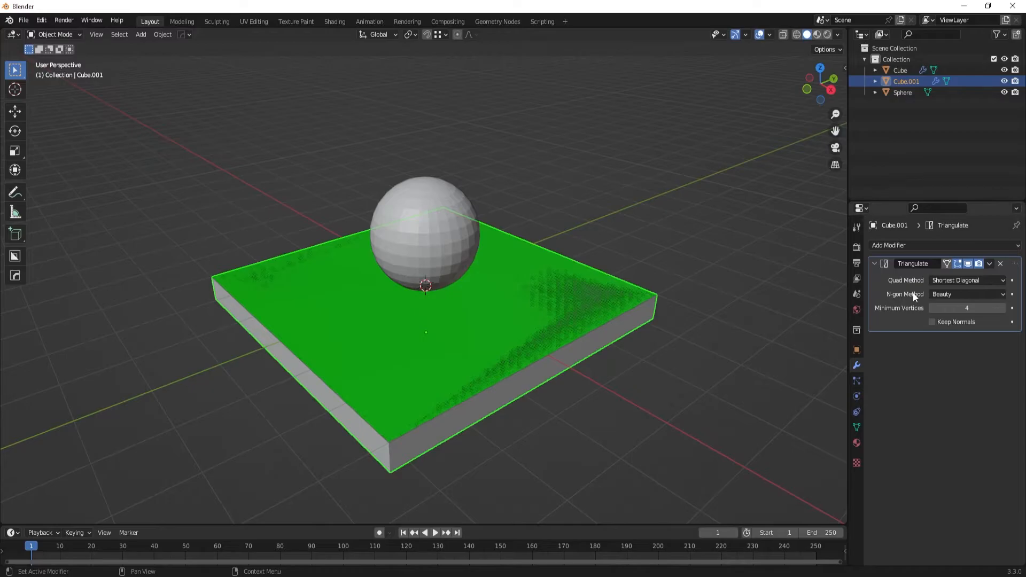
# Rename the slab as UCX_Tile and the green plane as Tile.
pyautogui.doubleClick(904, 81)
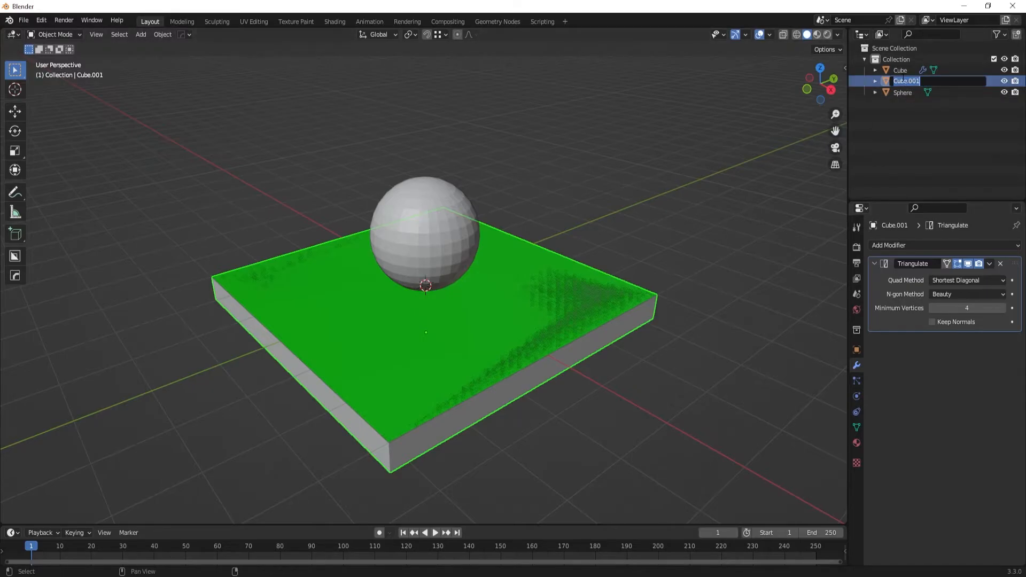
pyautogui.write('UCX_Tile')
pyautogui.press('Return')
pyautogui.doubleClick(899, 70)
pyautogui.write('Tile')
pyautogui.press('Return')
# Delete the sphere above the tile.
pyautogui.press('g')
pyautogui.press('Escape')
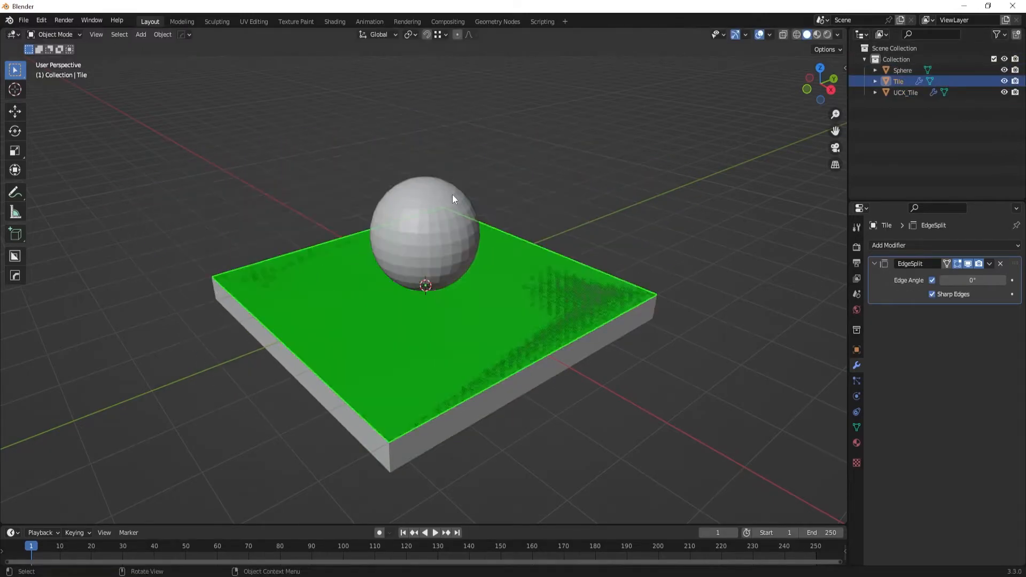
pyautogui.click(442, 258)
pyautogui.press('Delete')
# Try moving Tile and UCX_Tile separately to check which mesh each name belongs to.
pyautogui.click(900, 73)
pyautogui.press('g')
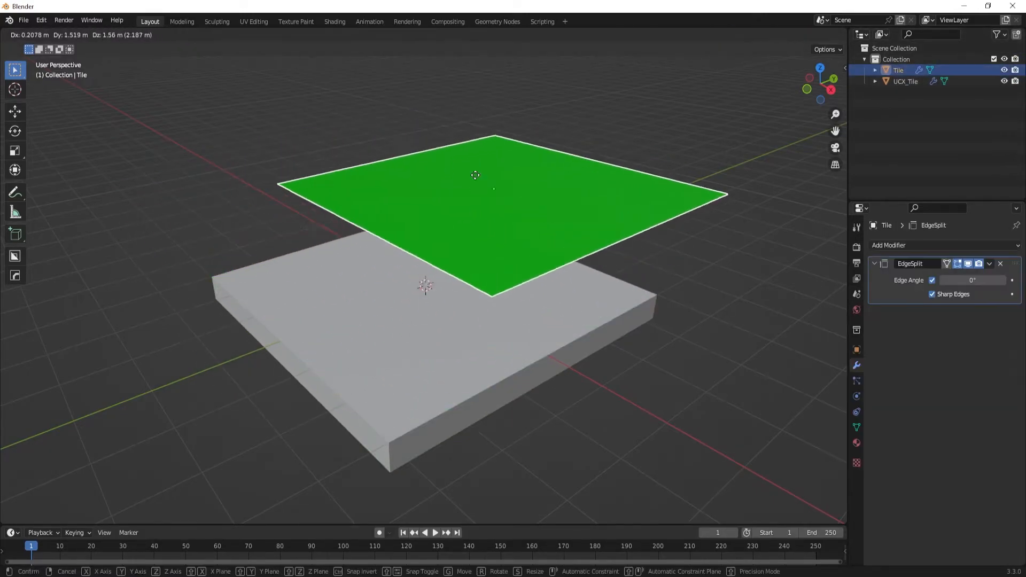
pyautogui.press('Escape')
pyautogui.click(909, 82)
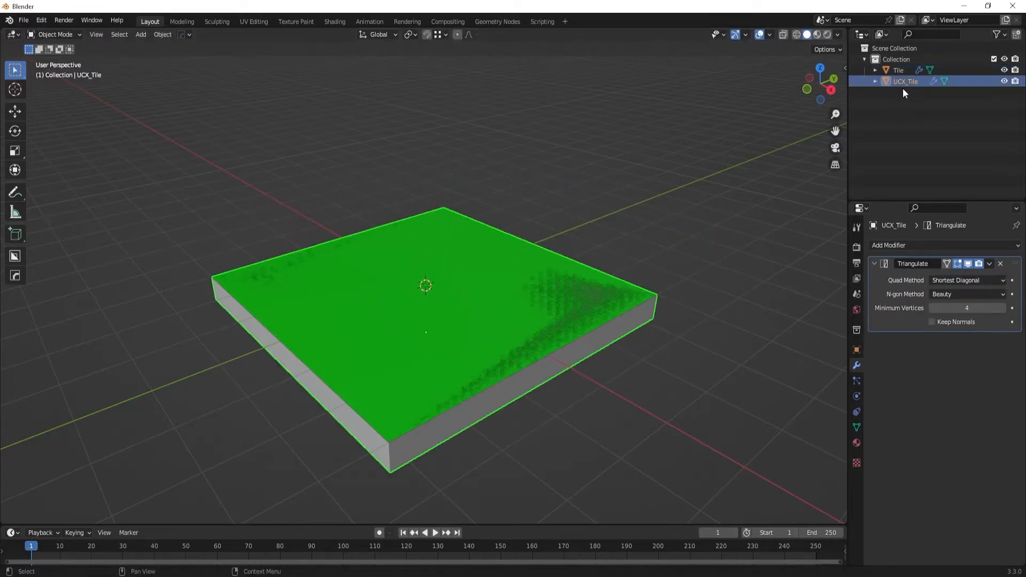
pyautogui.press('g')
pyautogui.press('Escape')
# Recalculate the normals of the UCX_Tile slab.
pyautogui.moveTo(444, 302); pyautogui.dragTo(451, 281, button='middle')
pyautogui.press('Tab')
pyautogui.hotkey('alt', 'n')
pyautogui.click(436, 293)
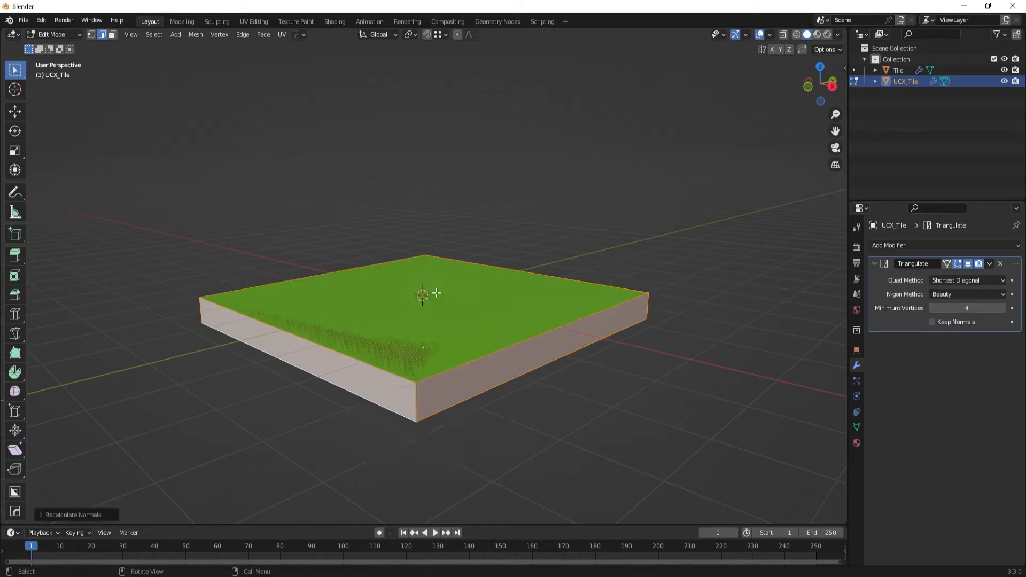
pyautogui.press('Tab')
# Select Tile together with UCX_Tile and inspect the pair from several angles.
pyautogui.moveTo(434, 270); pyautogui.dragTo(417, 277, button='middle')
pyautogui.keyDown('shift'); pyautogui.click(443, 338); pyautogui.keyUp('shift')
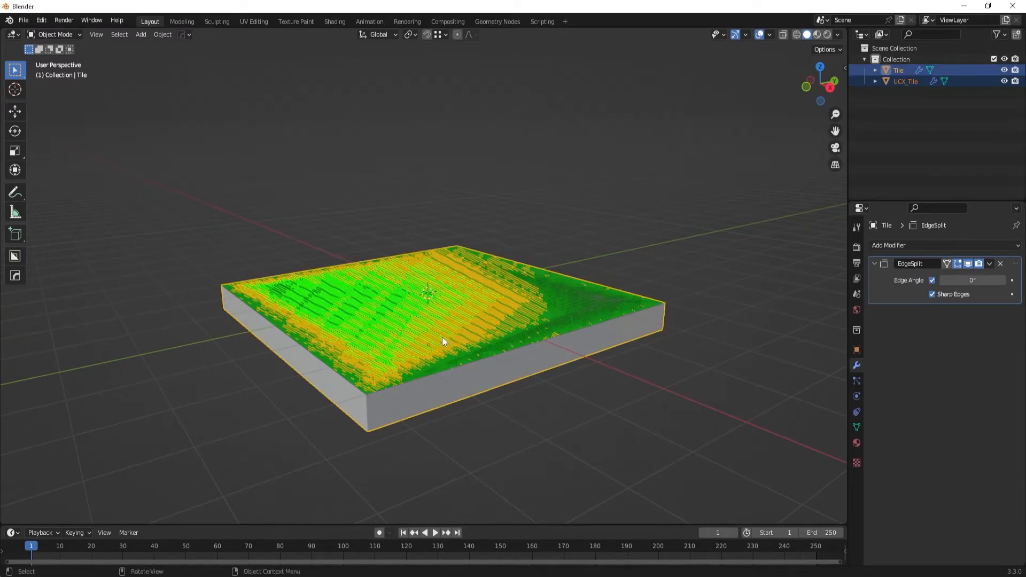
pyautogui.moveTo(496, 275); pyautogui.dragTo(508, 300, button='middle')
pyautogui.moveTo(358, 307)
pyautogui.mouseDown(button='middle')
pyautogui.moveTo(437, 298)
pyautogui.moveTo(407, 339)
pyautogui.mouseUp(button='middle')
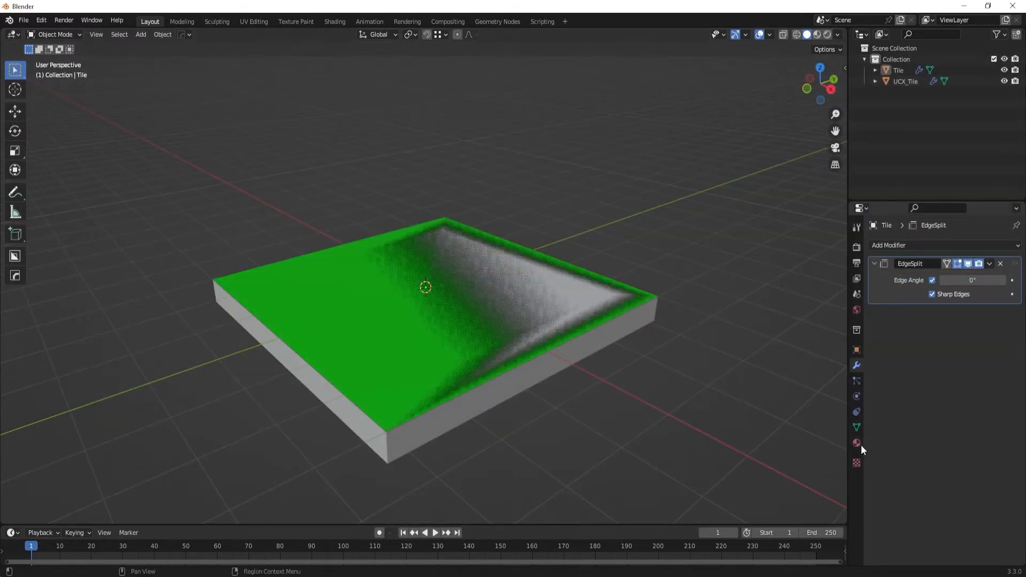
# Assign the existing material named Material to Tile.
pyautogui.click(860, 445)
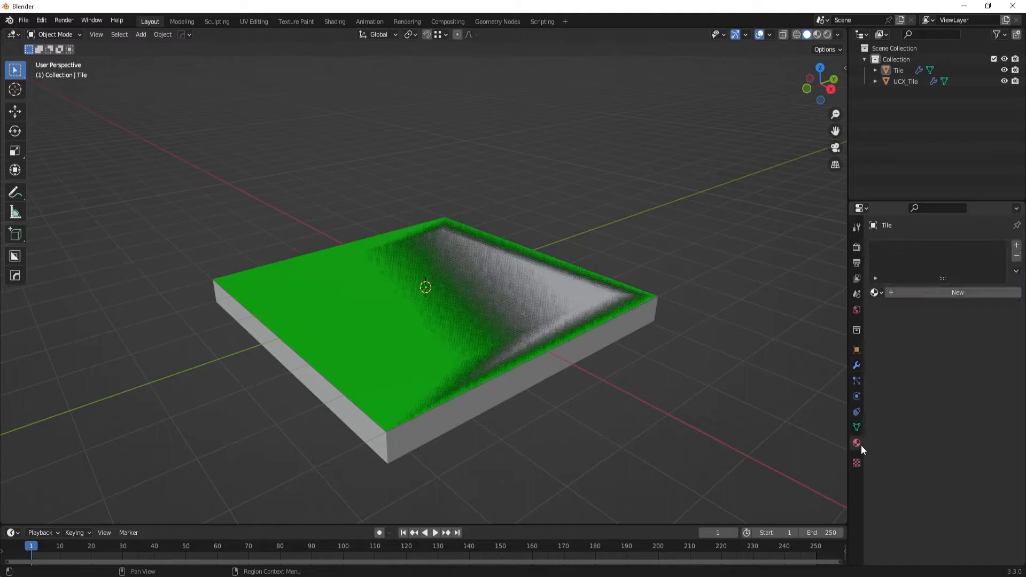
pyautogui.click(877, 293)
pyautogui.click(882, 310)
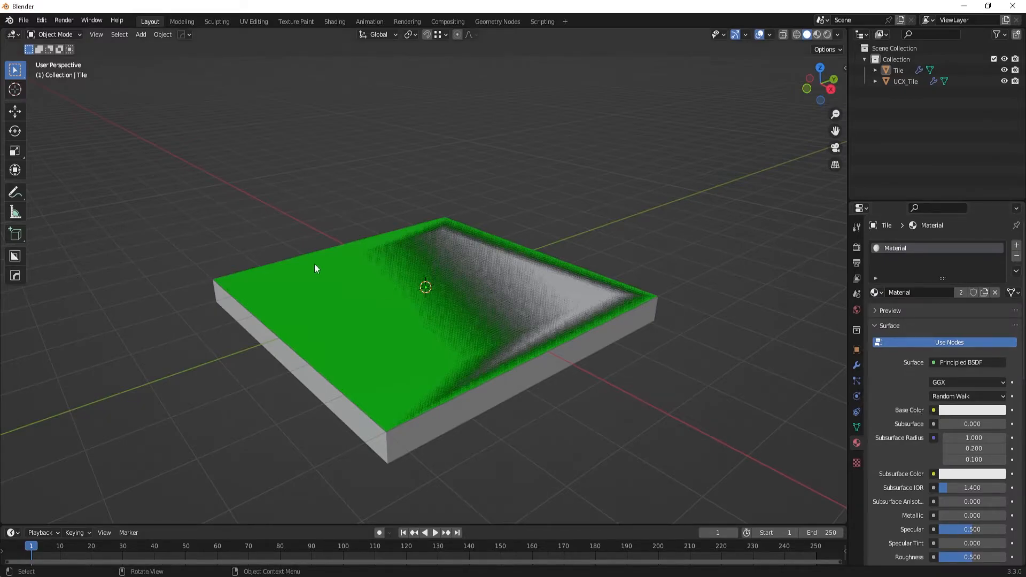
# Give the material's Base Color an Image Texture using BO_HexTiles_RGB.tga.
pyautogui.keyDown('shift'); pyautogui.moveTo(399, 307); pyautogui.dragTo(471, 322, button='middle'); pyautogui.keyUp('shift')
pyautogui.scroll(1, 477, 311)
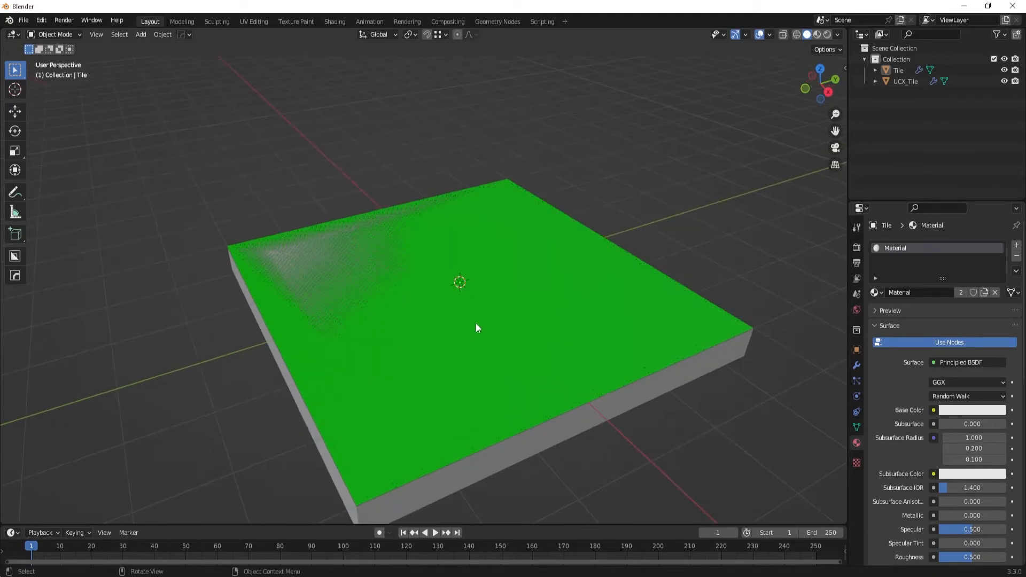
pyautogui.click(932, 410)
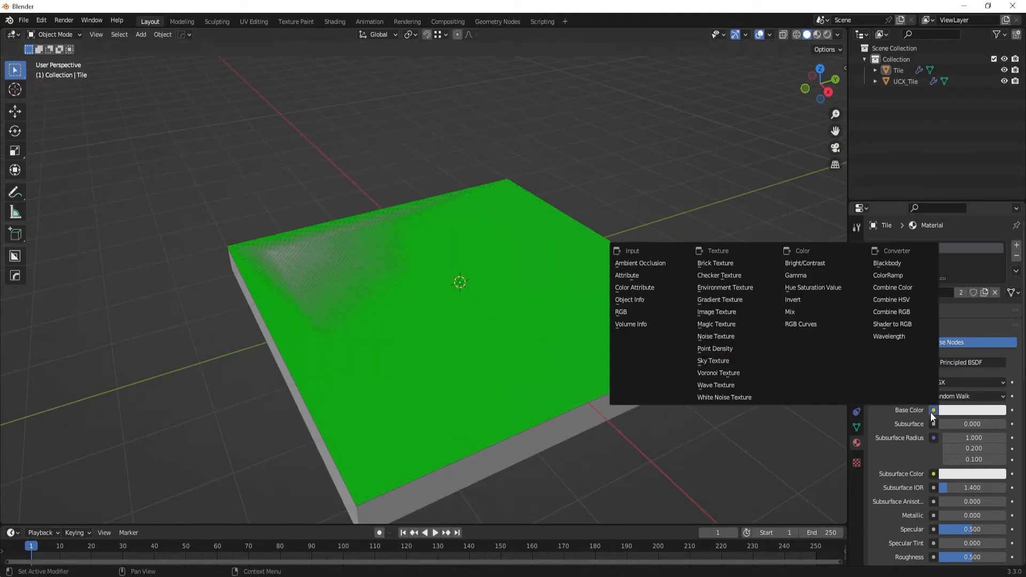
pyautogui.click(729, 321)
pyautogui.click(879, 424)
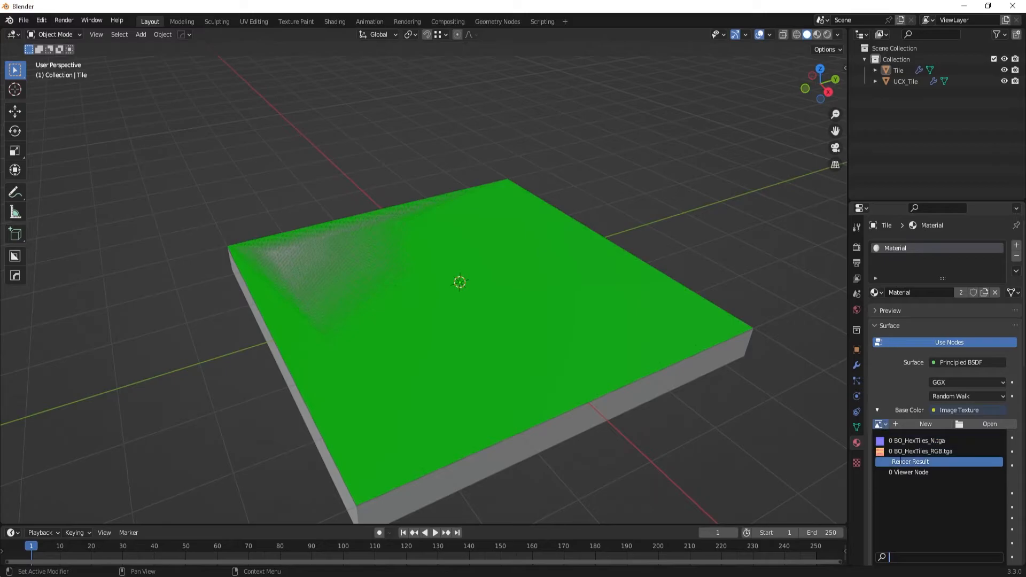
pyautogui.click(903, 451)
# In the Shading workspace, duplicate the image texture node and assign BO_HexTiles_N.tga to the copy.
pyautogui.scroll(-15, 909, 483)
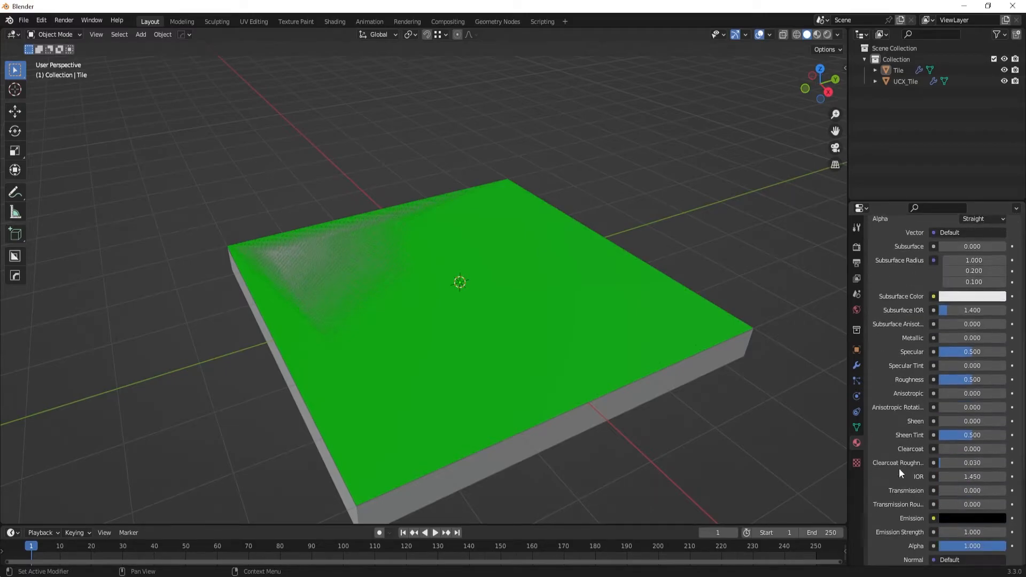
pyautogui.click(325, 21)
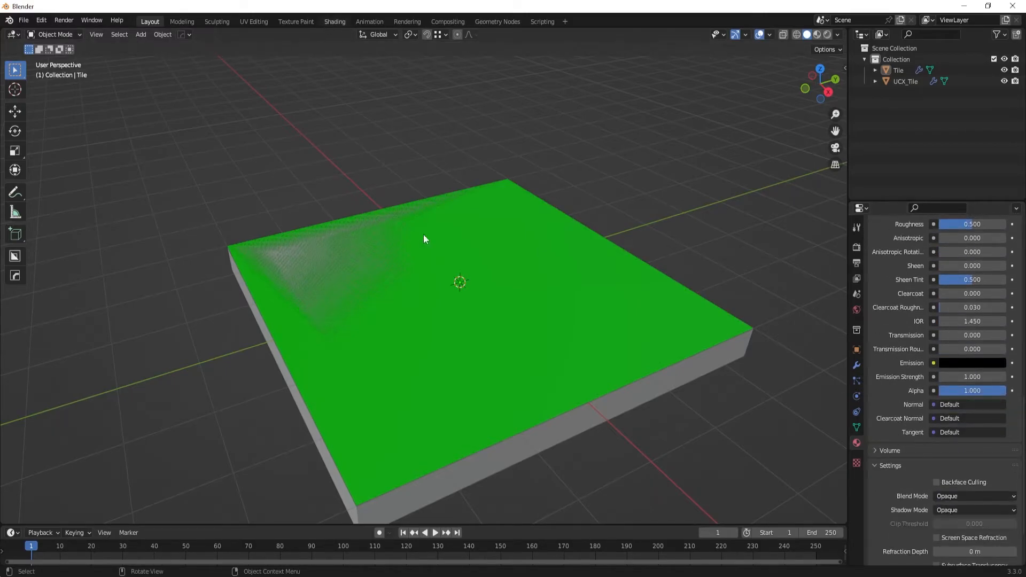
pyautogui.moveTo(357, 402); pyautogui.dragTo(462, 463, button='middle')
pyautogui.click(498, 425)
pyautogui.hotkey('shift', 'd')
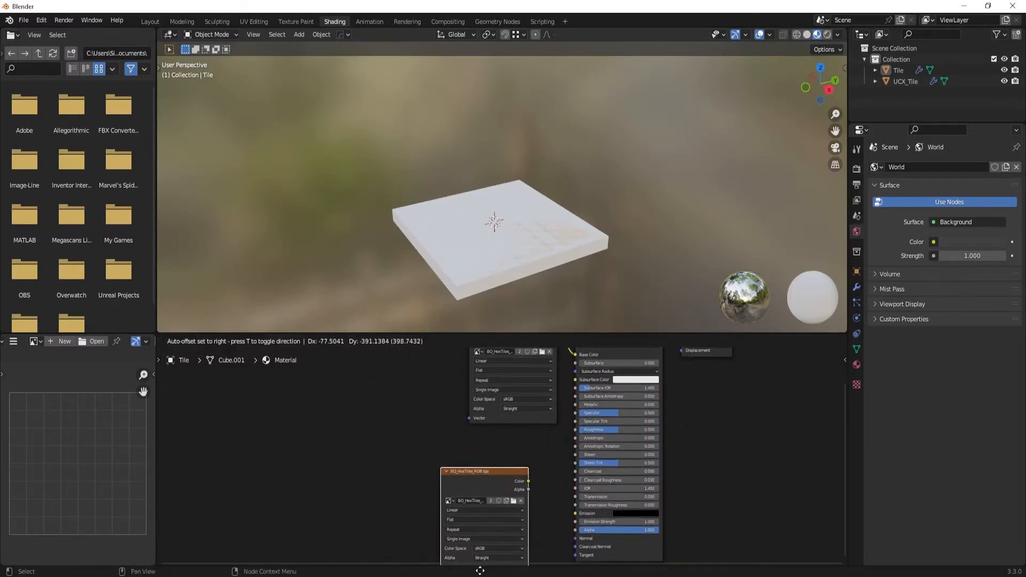
pyautogui.click(482, 565)
pyautogui.scroll(1, 465, 513)
pyautogui.click(446, 504)
pyautogui.click(490, 423)
pyautogui.scroll(5, 524, 502)
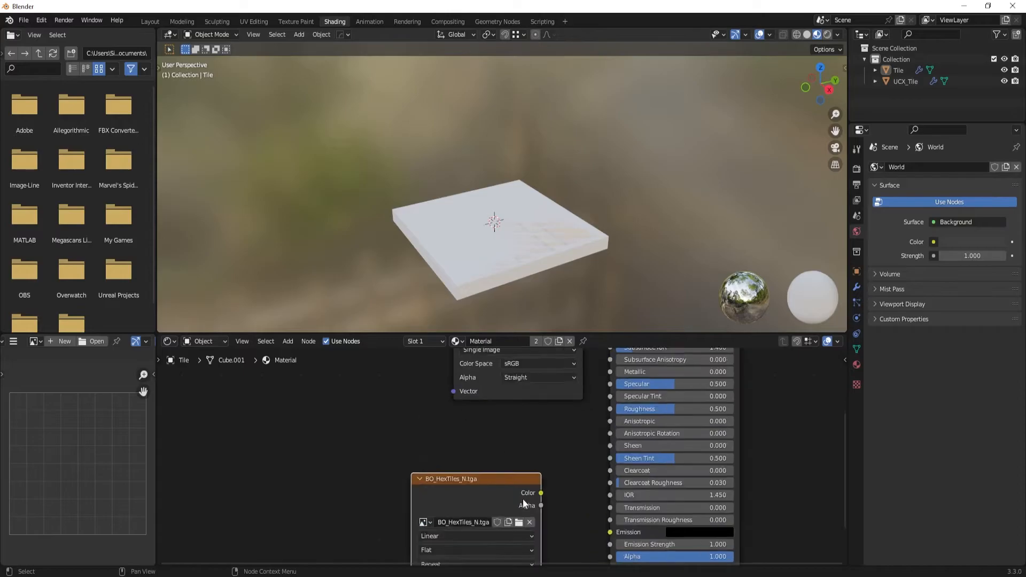
# Connect the BO_HexTiles_N.tga node's Color output to the Normal input of the Principled BSDF.
pyautogui.moveTo(538, 508); pyautogui.dragTo(418, 386, button='middle')
pyautogui.moveTo(420, 377); pyautogui.dragTo(402, 413)
pyautogui.scroll(-2, 389, 363)
pyautogui.moveTo(389, 363); pyautogui.dragTo(457, 469, button='middle')
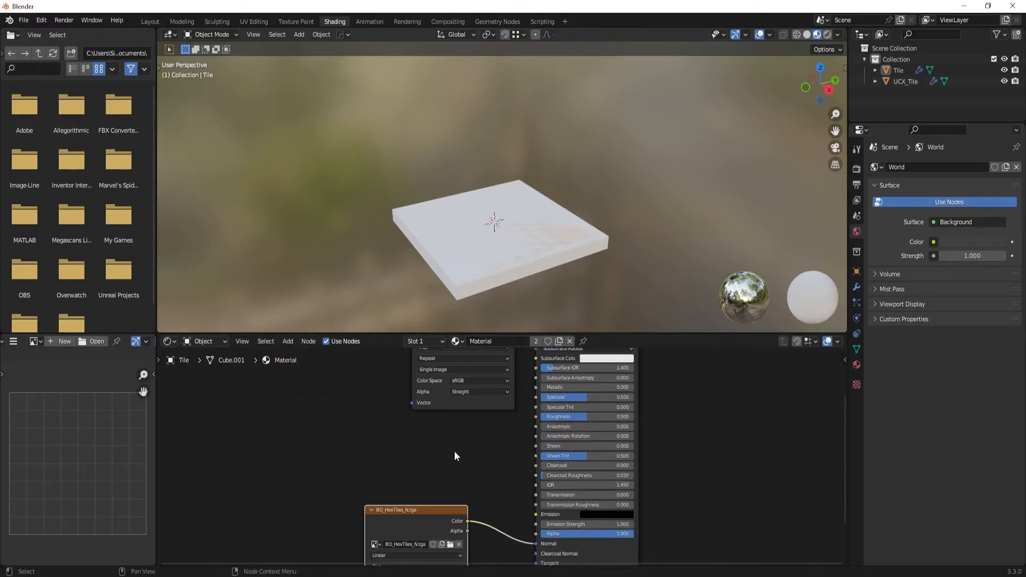
# Check the texture on the tile and move the BO_HexTiles_RGB.tga node farther from the Principled BSDF.
pyautogui.click(490, 404)
pyautogui.click(472, 419)
pyautogui.scroll(1, 459, 213)
pyautogui.scroll(3, 458, 212)
pyautogui.moveTo(459, 213); pyautogui.dragTo(450, 246, button='middle')
pyautogui.moveTo(465, 417); pyautogui.dragTo(502, 491, button='middle')
pyautogui.scroll(-4, 501, 492)
pyautogui.moveTo(496, 405); pyautogui.dragTo(413, 407)
pyautogui.scroll(8, 487, 433)
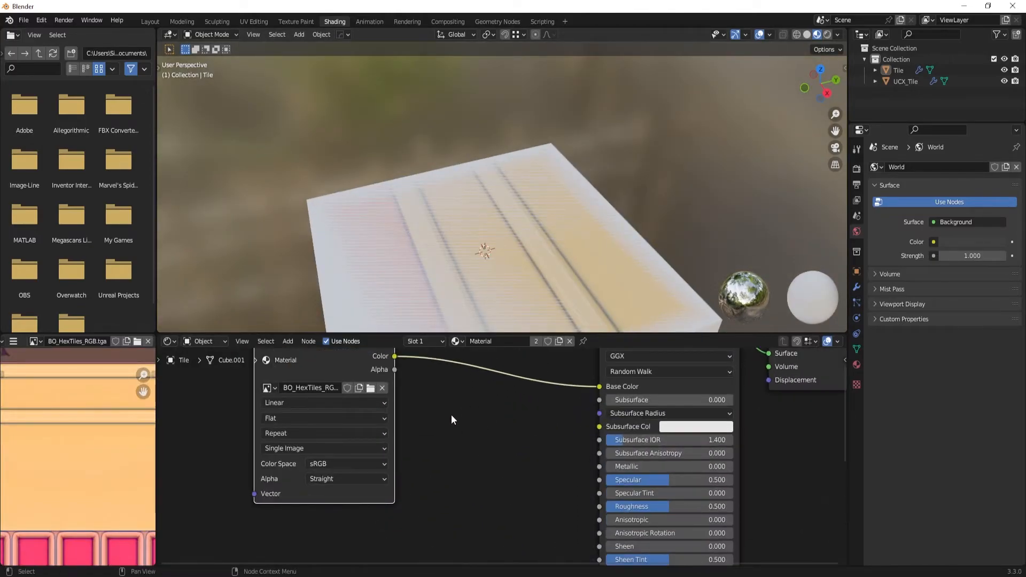
# Insert a Separate Color node in RGB mode between BO_HexTiles_RGB.tga and the Principled BSDF, feeding its Red output into Base Color.
pyautogui.moveTo(449, 406); pyautogui.dragTo(495, 443, button='middle')
pyautogui.scroll(-2, 495, 442)
pyautogui.scroll(-3, 495, 441)
pyautogui.scroll(-3, 133, 432)
pyautogui.scroll(-3, 133, 431)
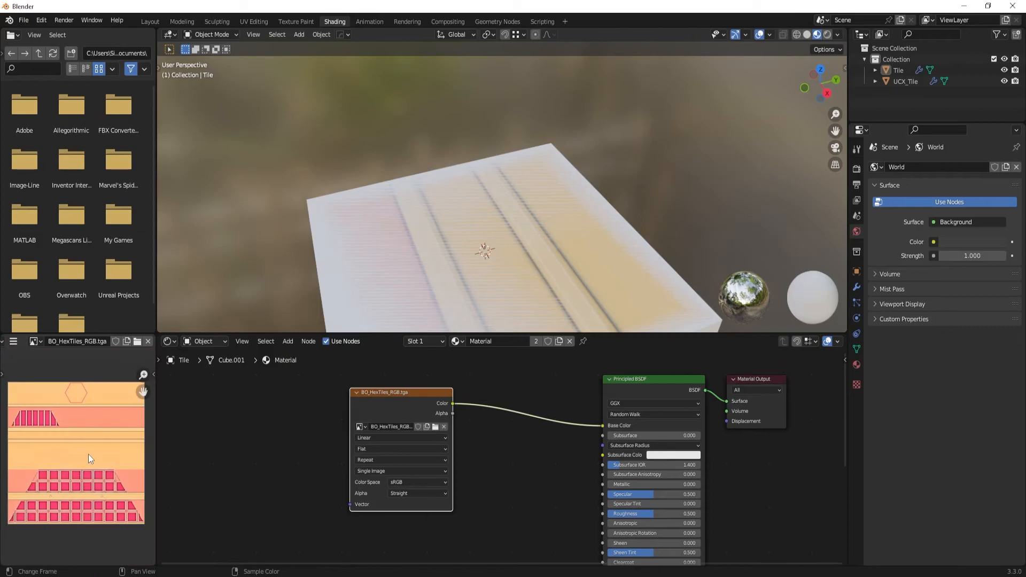
pyautogui.scroll(2, 433, 402)
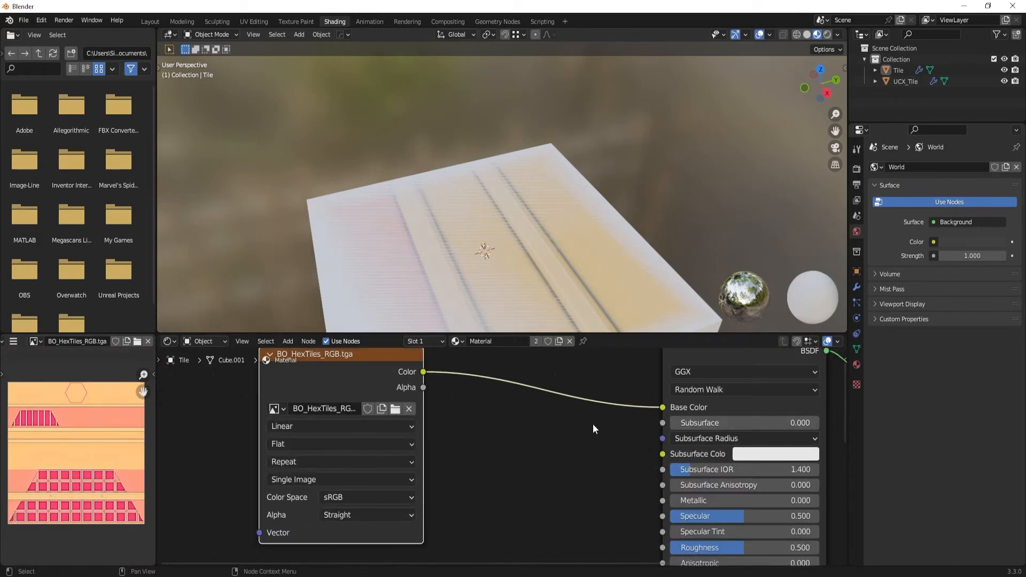
pyautogui.moveTo(433, 402); pyautogui.dragTo(415, 423, button='middle')
pyautogui.moveTo(405, 392); pyautogui.dragTo(488, 411)
pyautogui.write('sepera')
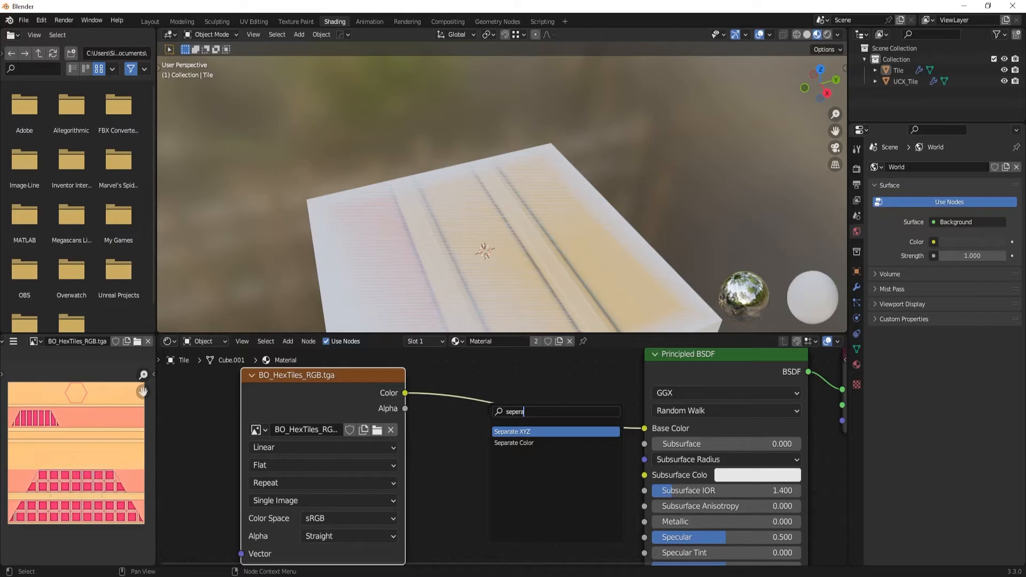
pyautogui.click(514, 443)
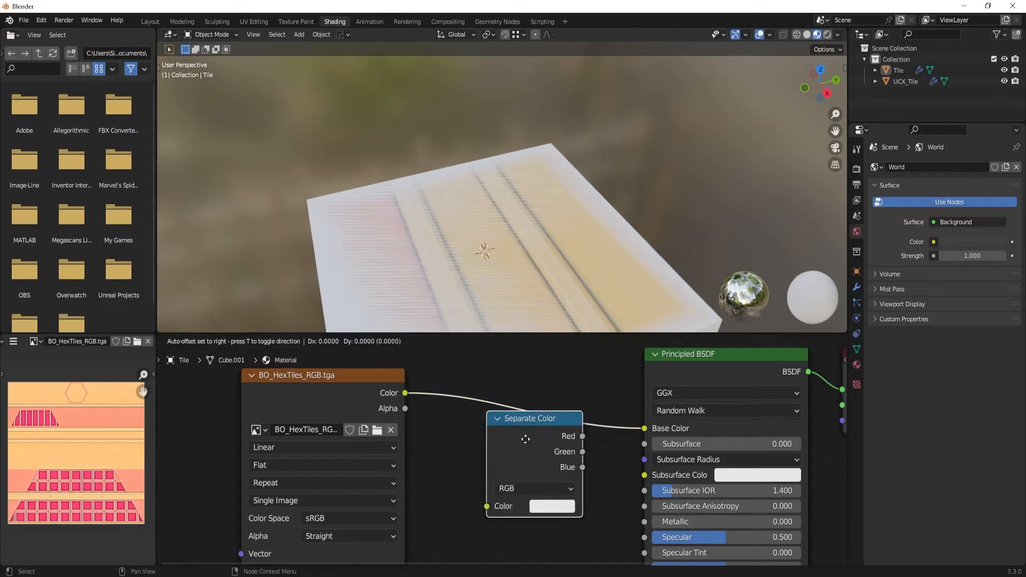
pyautogui.click(503, 412)
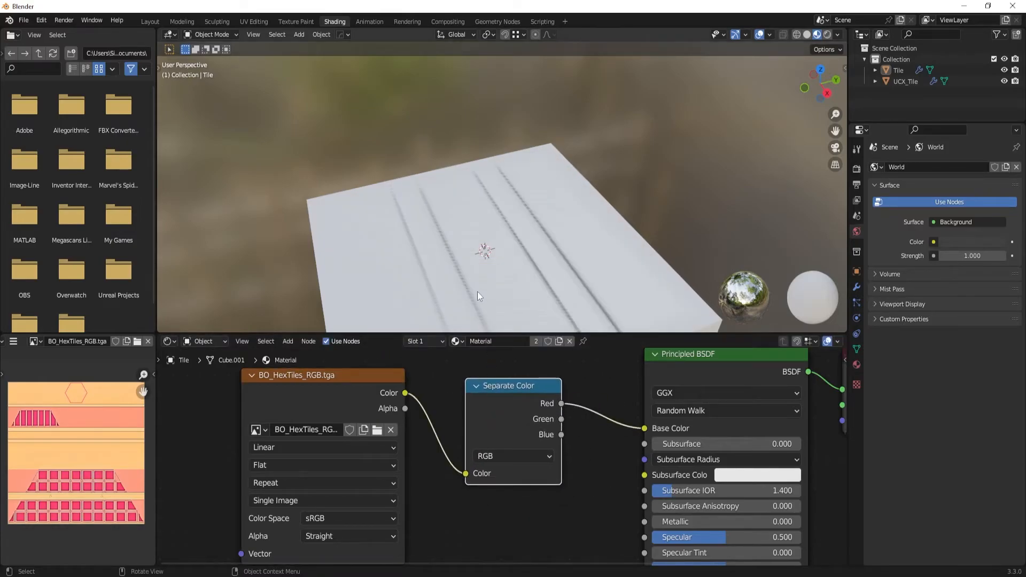
pyautogui.moveTo(561, 403)
pyautogui.keyDown('ctrl'); pyautogui.mouseDown()
pyautogui.moveTo(563, 434)
pyautogui.moveTo(563, 419)
pyautogui.mouseUp(); pyautogui.keyUp('ctrl')
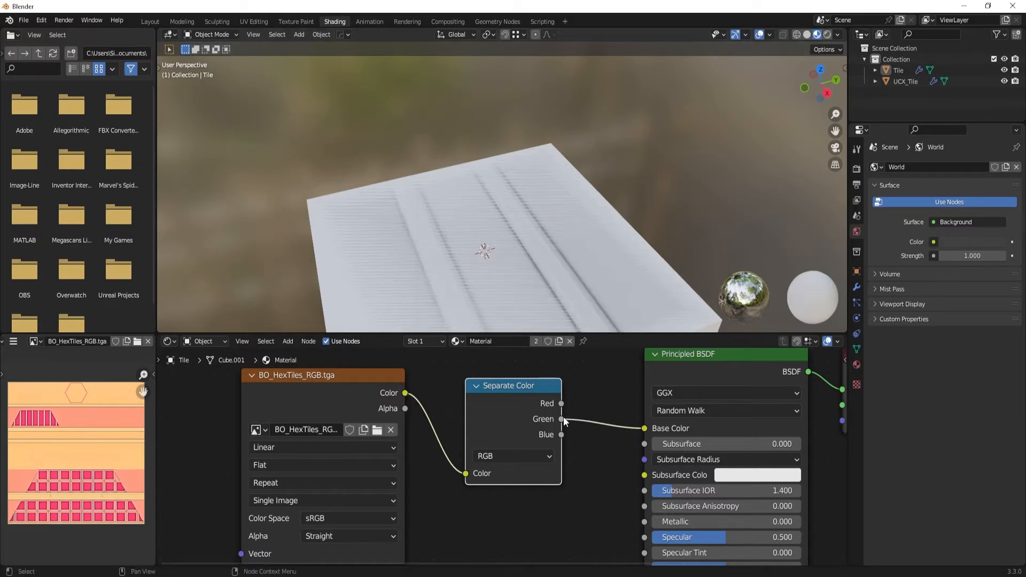
pyautogui.keyDown('ctrl'); pyautogui.moveTo(562, 419); pyautogui.dragTo(561, 404); pyautogui.keyUp('ctrl')
# In the Layout workspace, select the UCX_Tile slab and hide it.
pyautogui.click(154, 21)
pyautogui.moveTo(452, 212); pyautogui.dragTo(491, 272, button='middle')
pyautogui.scroll(-2, 491, 272)
pyautogui.click(449, 284)
pyautogui.press('g')
pyautogui.rightClick(475, 221)
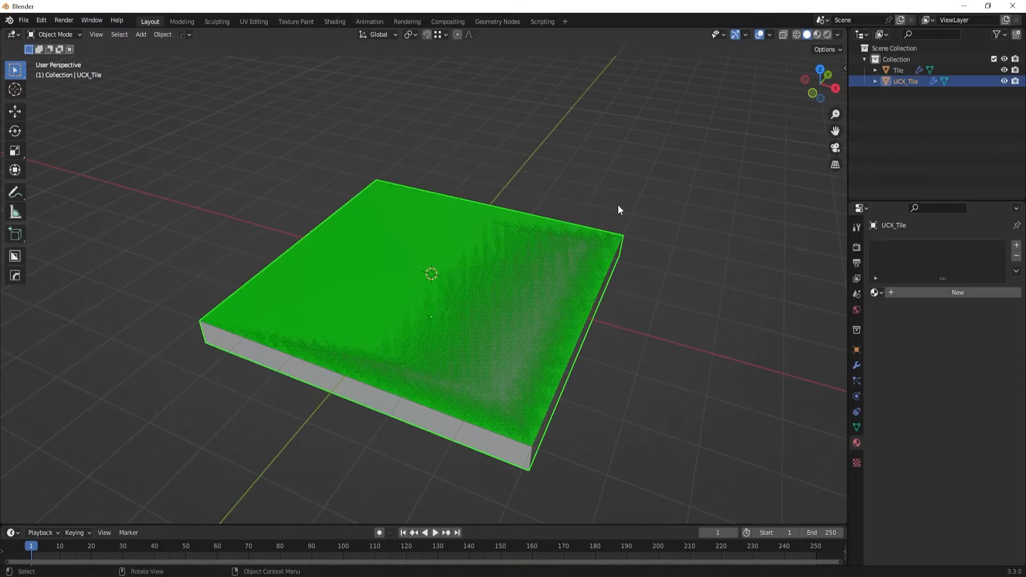
pyautogui.press('h')
# Select Tile and set the solid viewport shading colour to Texture.
pyautogui.click(511, 291)
pyautogui.click(837, 35)
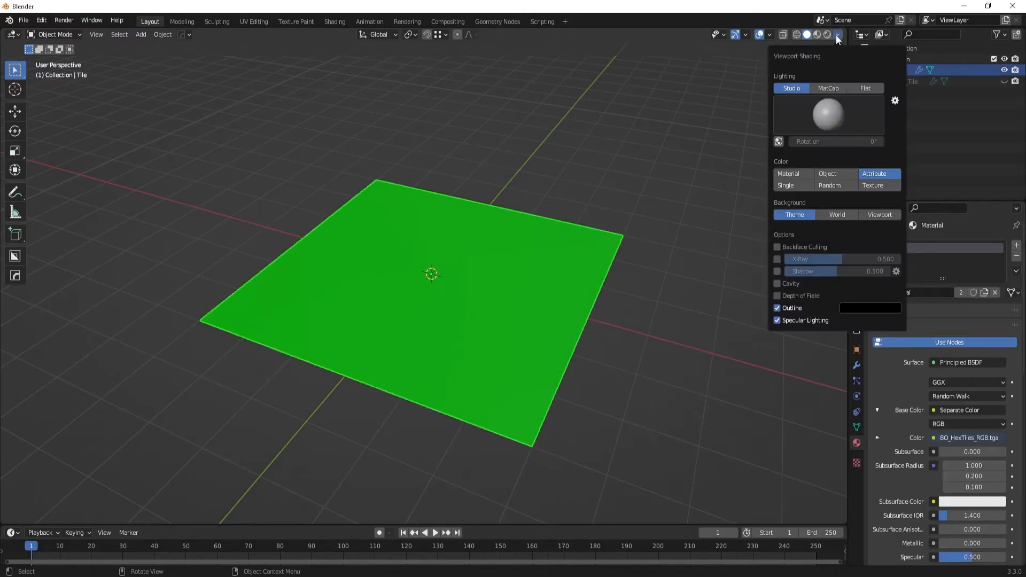
pyautogui.click(861, 185)
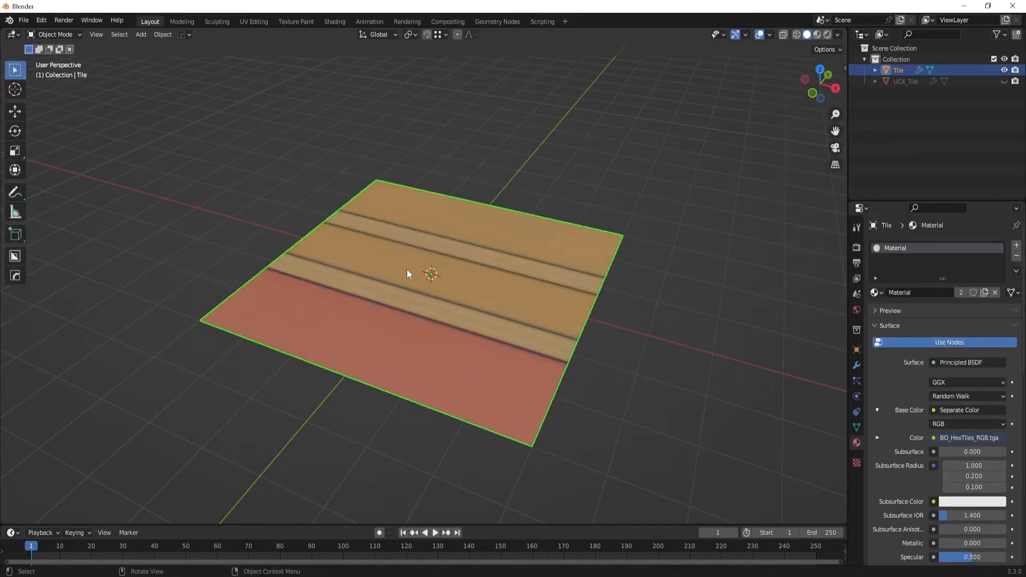
# Put Tile in Edit Mode and view it from the top in the UV Editing workspace with Material Preview shading.
pyautogui.press('Tab')
pyautogui.scroll(3, 442, 288)
pyautogui.press('a')
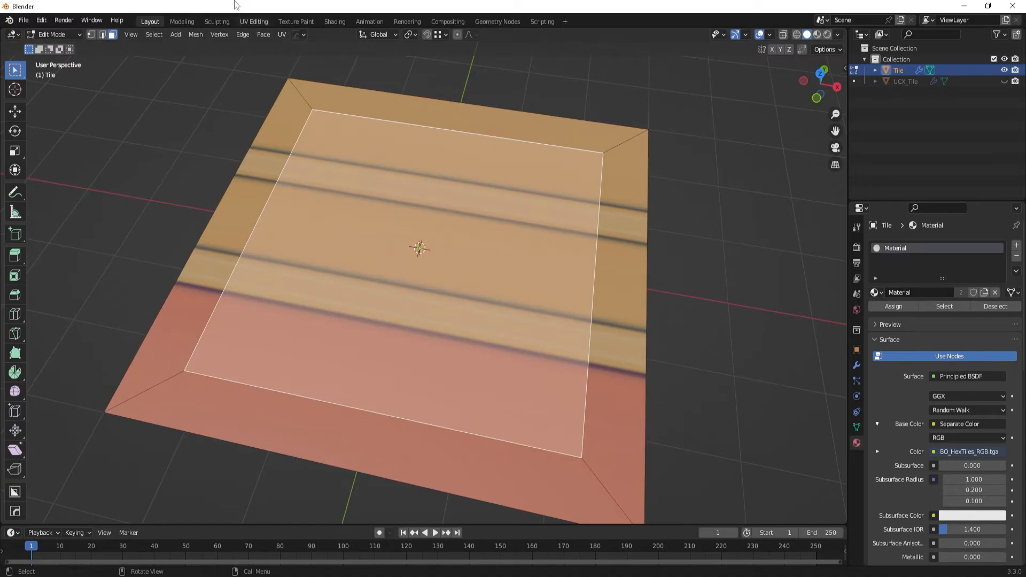
pyautogui.click(254, 21)
pyautogui.click(820, 70)
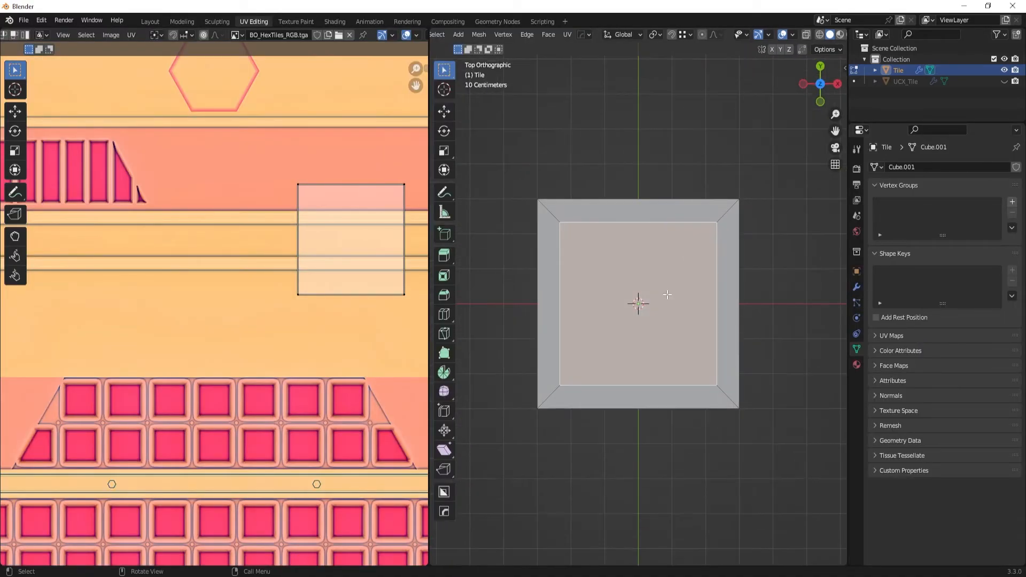
pyautogui.press('z')
pyautogui.click(603, 280)
pyautogui.keyDown('shift'); pyautogui.moveTo(603, 283); pyautogui.dragTo(635, 335, button='middle'); pyautogui.keyUp('shift')
pyautogui.scroll(1, 635, 334)
pyautogui.scroll(-4, 267, 330)
pyautogui.scroll(1, 267, 277)
pyautogui.moveTo(328, 274); pyautogui.dragTo(303, 355, button='middle')
# Try moving and scaling the inner face's UVs to fit over the hexagon in the texture.
pyautogui.press('a')
pyautogui.scroll(6, 295, 353)
pyautogui.press('g')
pyautogui.click(72, 70)
pyautogui.moveTo(191, 157); pyautogui.dragTo(274, 330, button='middle')
pyautogui.press('g')
pyautogui.click(243, 236)
pyautogui.press('s')
pyautogui.click(277, 249)
pyautogui.press('g')
pyautogui.click(291, 260)
pyautogui.press('s')
pyautogui.click(311, 262)
pyautogui.press('g')
pyautogui.click(314, 271)
pyautogui.scroll(-2, 316, 273)
# Move the inner face's UVs down onto the upper rows of pink squares in the texture.
pyautogui.press('g')
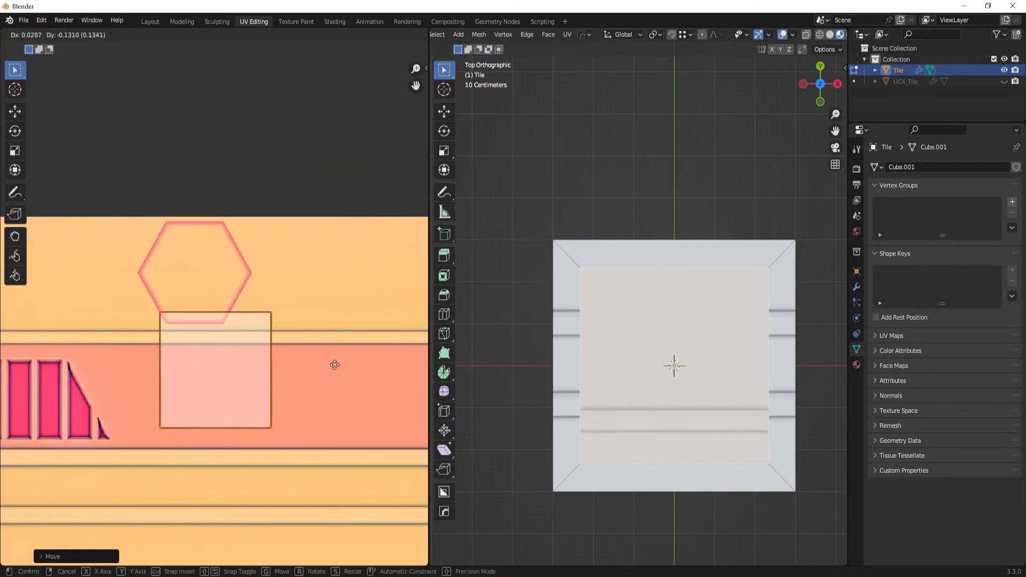
pyautogui.click(344, 391)
pyautogui.moveTo(339, 366); pyautogui.dragTo(315, 234, button='middle')
pyautogui.scroll(-3, 315, 233)
pyautogui.press('g')
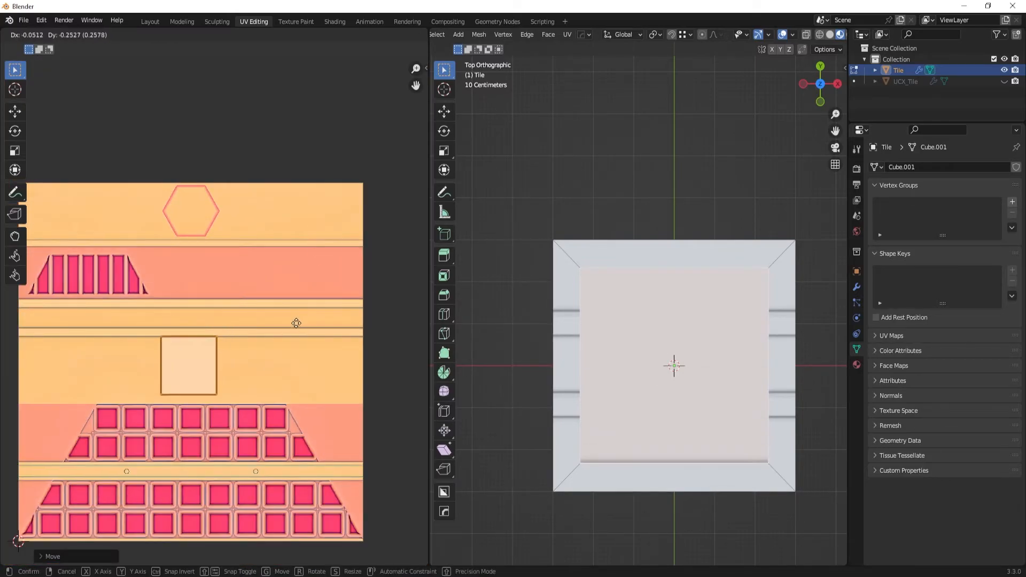
pyautogui.click(292, 325)
pyautogui.scroll(3, 268, 407)
pyautogui.moveTo(267, 407); pyautogui.dragTo(197, 196, button='middle')
pyautogui.press('g')
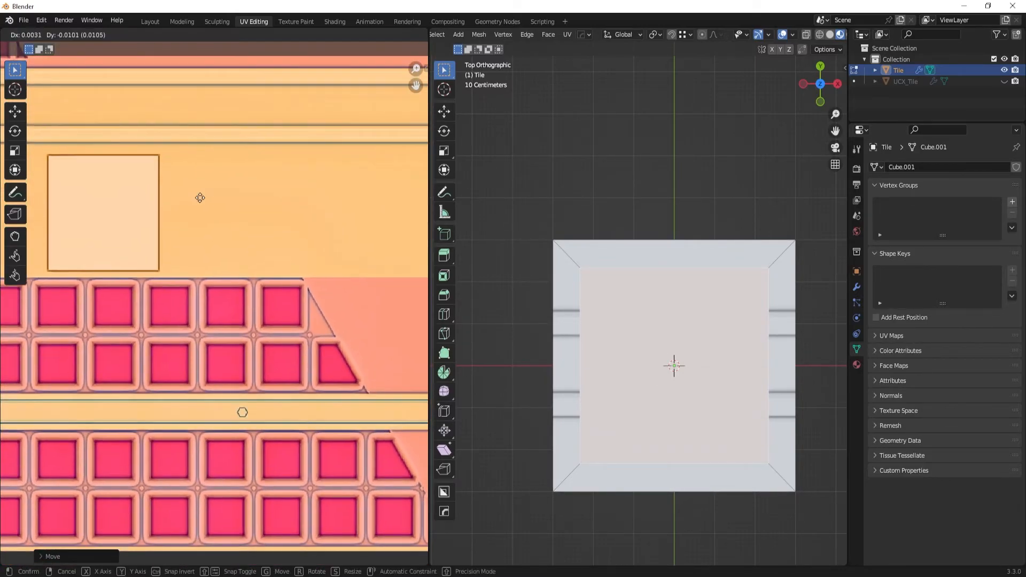
pyautogui.click(253, 286)
# Scale and position the inner face's UVs to frame exactly one pink square in the texture.
pyautogui.scroll(3, 215, 309)
pyautogui.press('s')
pyautogui.click(210, 316)
pyautogui.scroll(3, 194, 310)
pyautogui.moveTo(194, 310); pyautogui.dragTo(314, 300, button='middle')
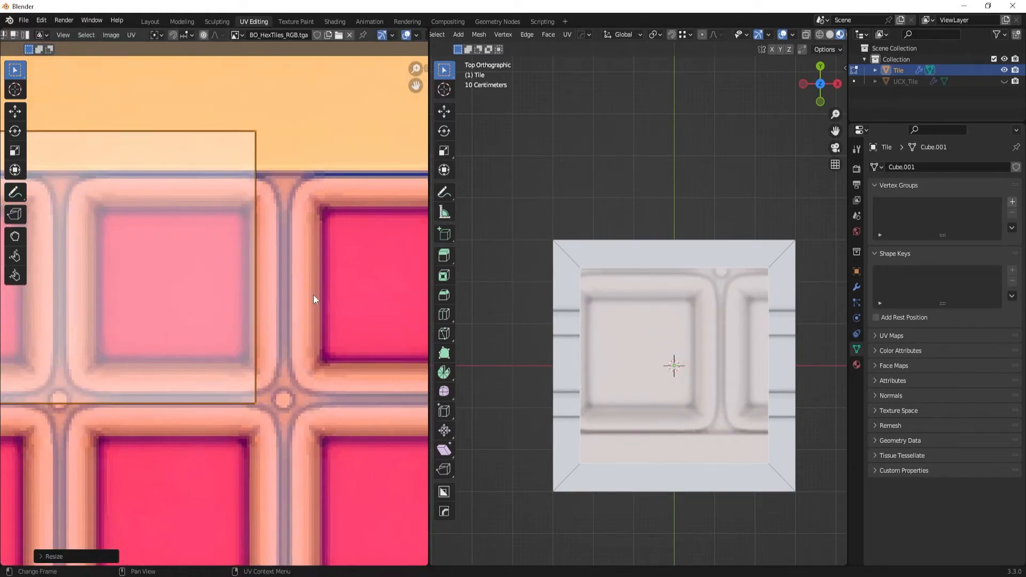
pyautogui.press('g')
pyautogui.click(350, 320)
pyautogui.press('s')
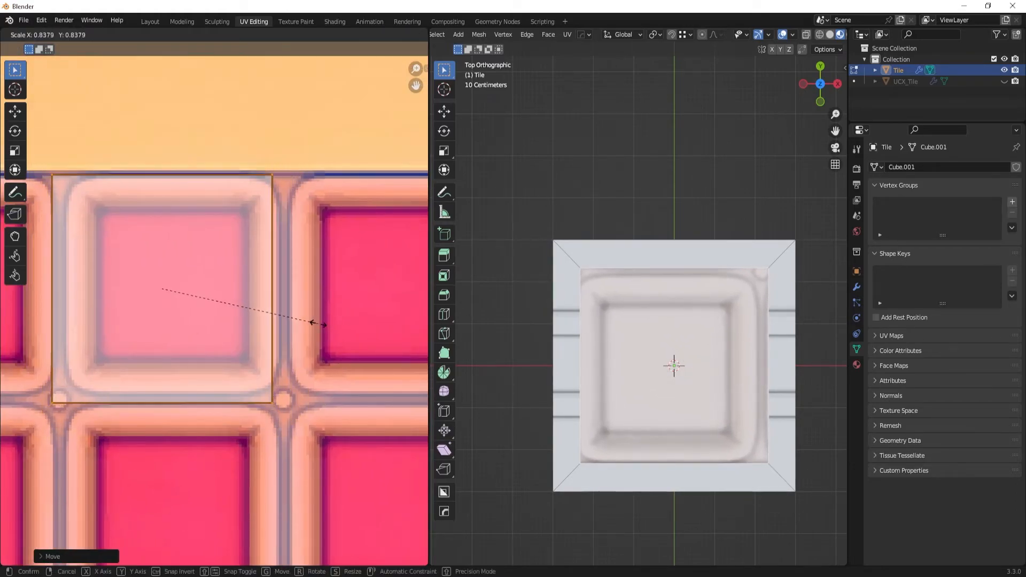
pyautogui.click(318, 324)
pyautogui.press('g')
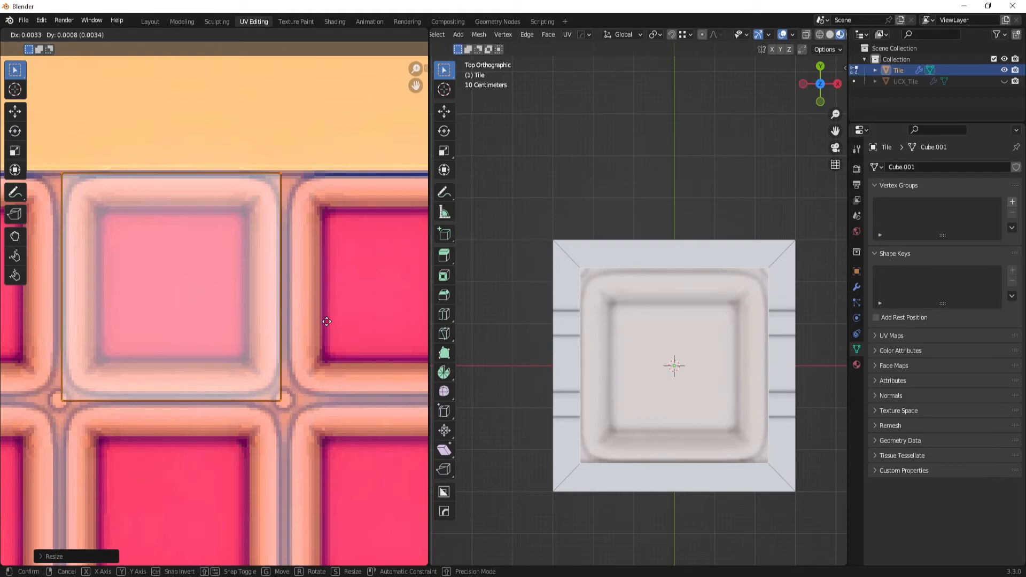
pyautogui.click(326, 321)
# Unwrap the four border faces around the tile's inner face individually so their UVs share the same space.
pyautogui.click(778, 274)
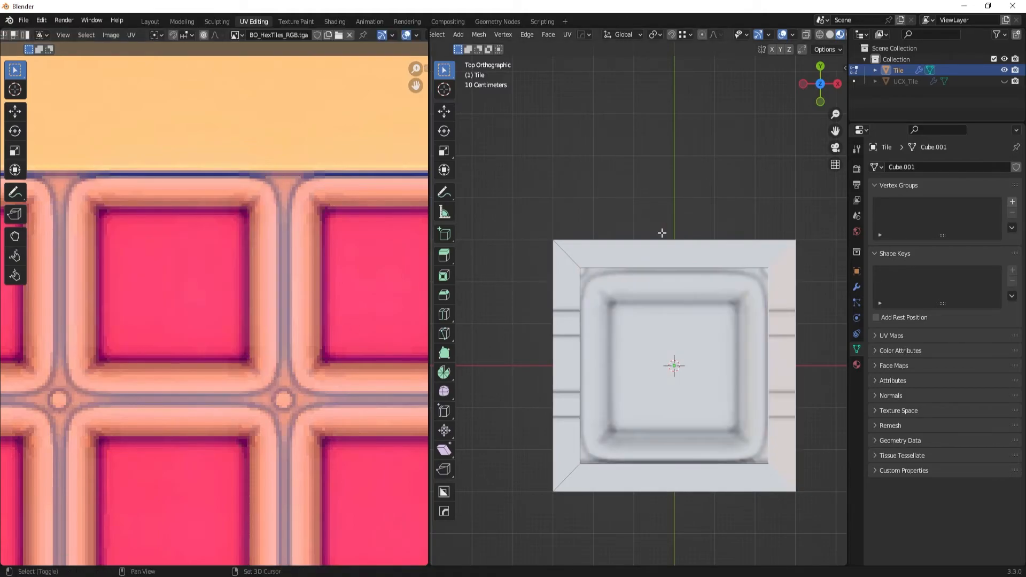
pyautogui.keyDown('shift'); pyautogui.click(602, 262); pyautogui.keyUp('shift')
pyautogui.keyDown('shift'); pyautogui.click(624, 470); pyautogui.keyUp('shift')
pyautogui.scroll(-9, 304, 274)
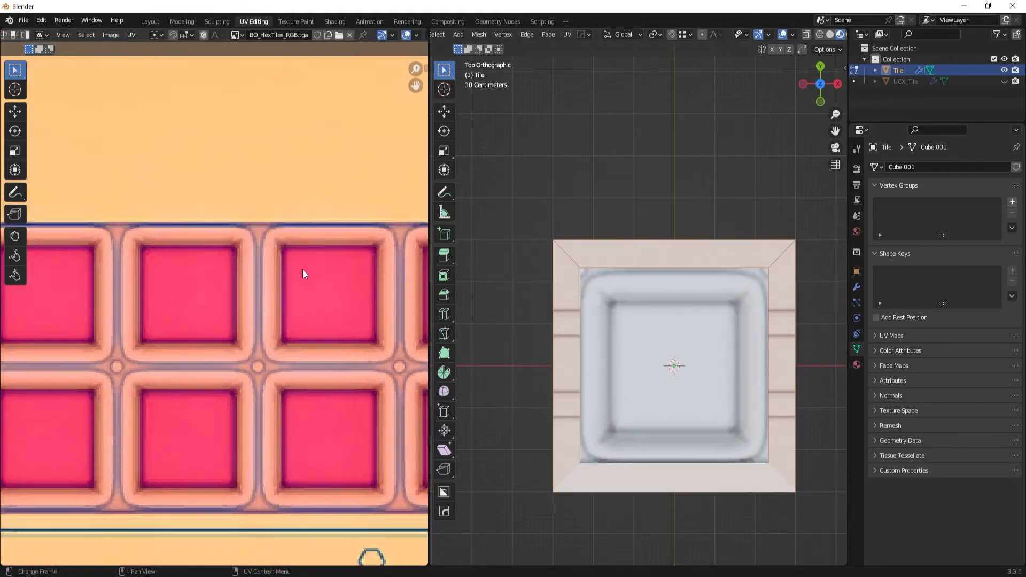
pyautogui.press('u')
pyautogui.click(674, 266)
pyautogui.press('u')
pyautogui.click(796, 293)
pyautogui.click(623, 477)
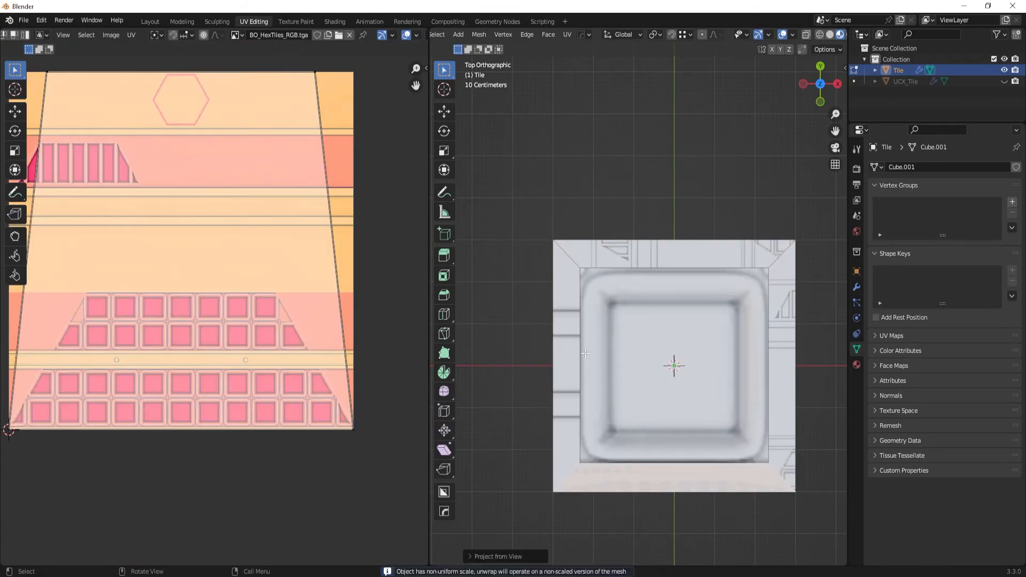
pyautogui.press('u')
pyautogui.click(575, 251)
pyautogui.click(570, 337)
pyautogui.press('u')
pyautogui.click(558, 338)
# Rotate the border faces' UVs 90 degrees and move them over the upper grid of pink squares.
pyautogui.scroll(-2, 99, 313)
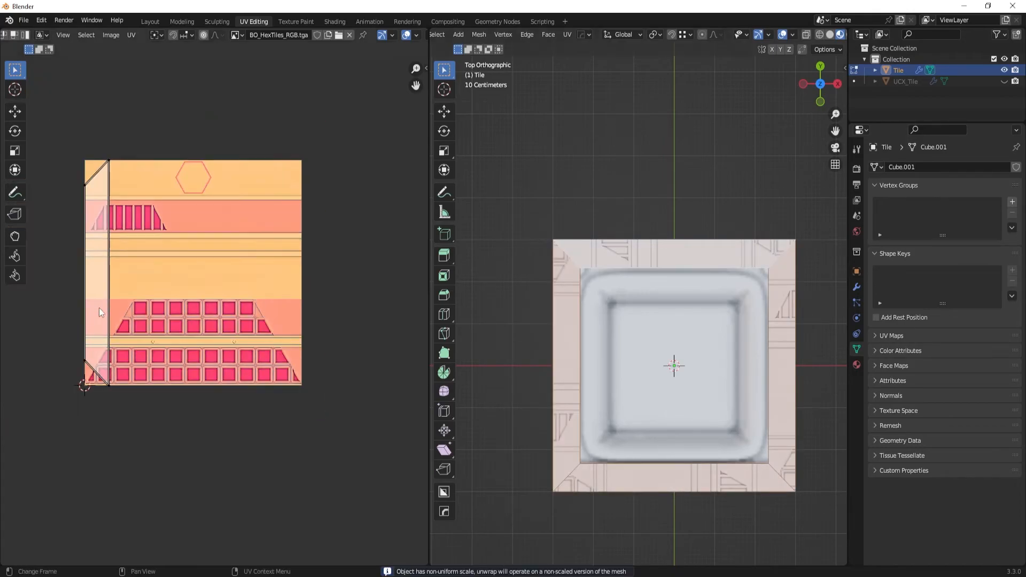
pyautogui.scroll(3, 187, 321)
pyautogui.write('r90')
pyautogui.press('Return')
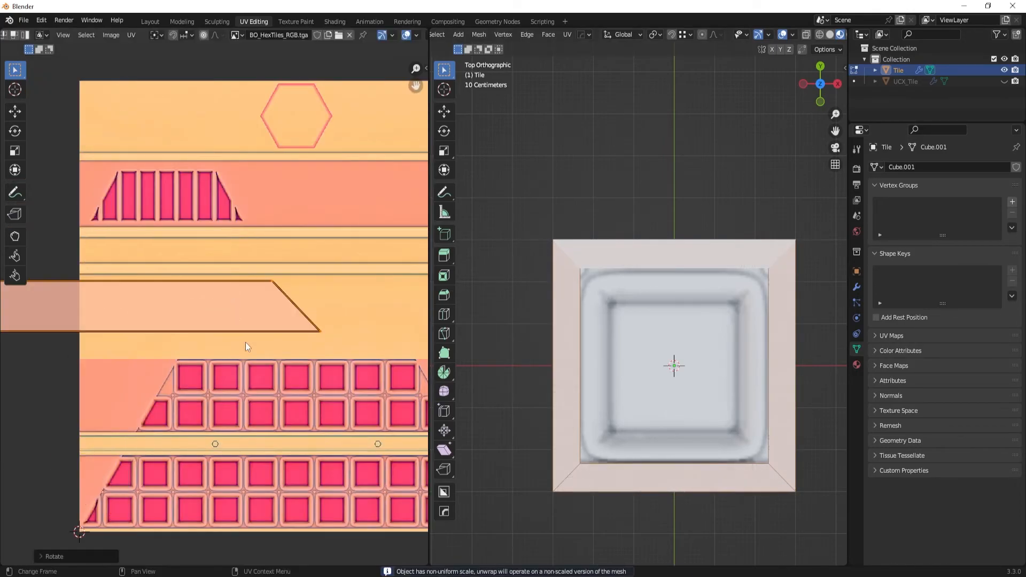
pyautogui.scroll(-2, 236, 318)
pyautogui.press('g')
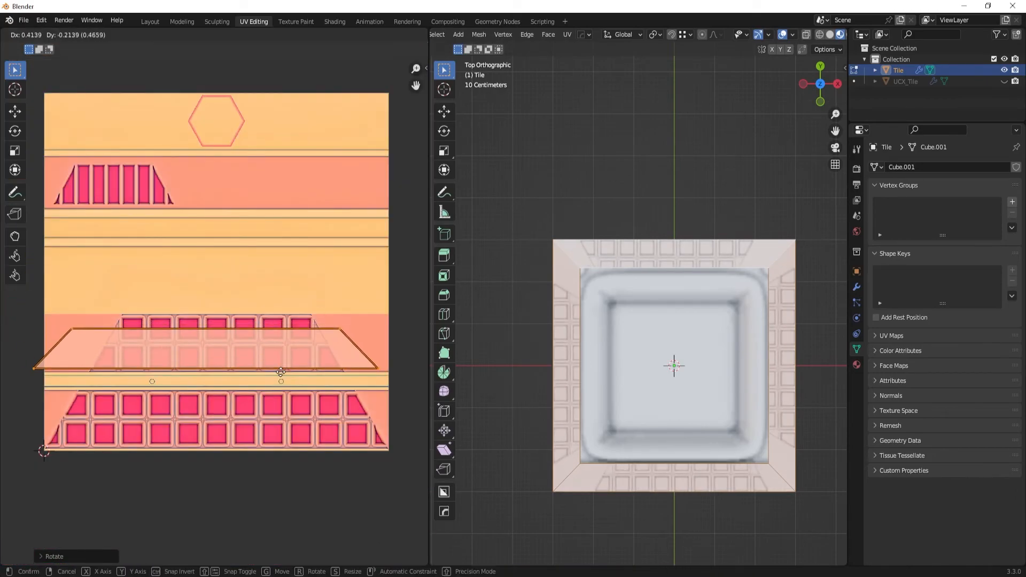
pyautogui.click(280, 372)
# Narrow the border faces' UVs along X and shift them sideways to centre them on the upper grid.
pyautogui.press('s')
pyautogui.press('x')
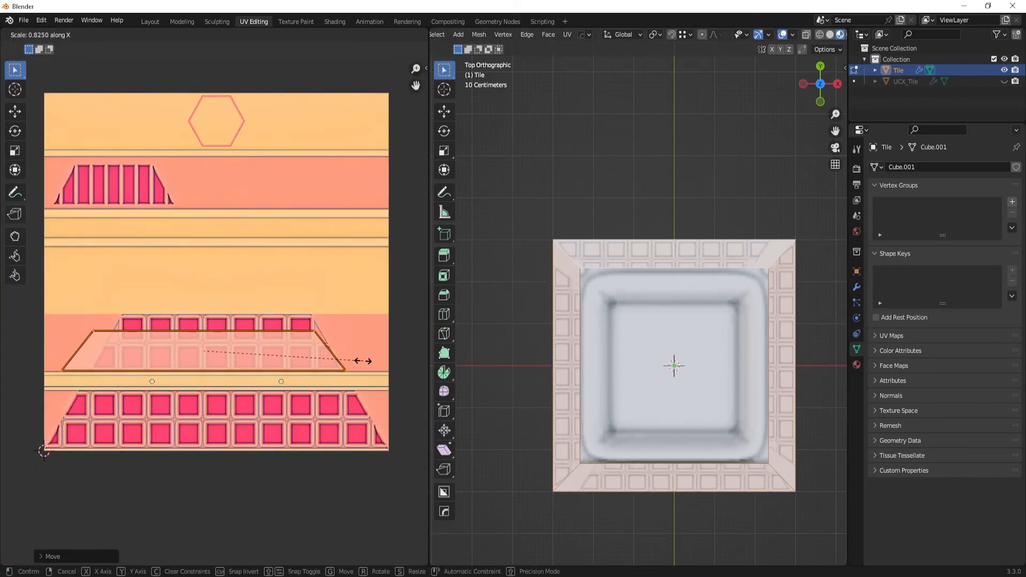
pyautogui.click(351, 359)
pyautogui.press('g')
pyautogui.press('x')
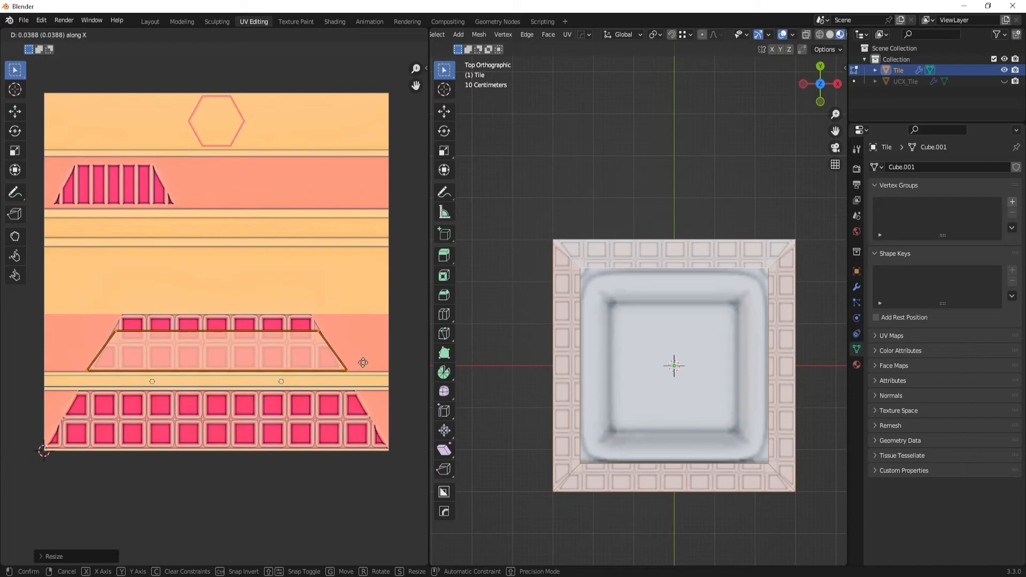
pyautogui.click(360, 361)
# Lower the border UVs about 0.05 along Y and their upper edge about 0.06 to fit the yellow strip with small hexagons.
pyautogui.press('g')
pyautogui.press('y')
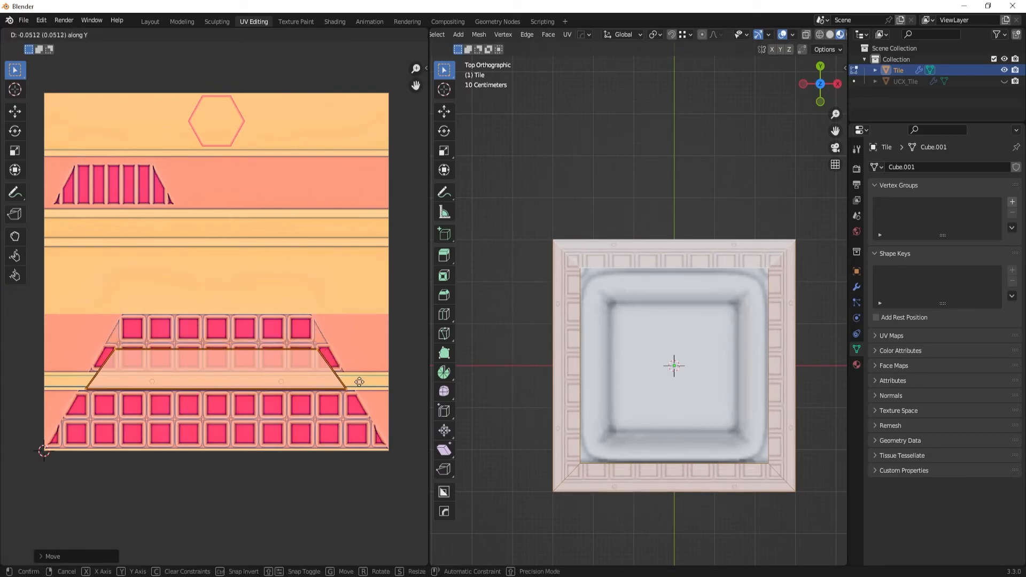
pyautogui.click(360, 382)
pyautogui.scroll(5, 248, 378)
pyautogui.keyDown('alt'); pyautogui.click(271, 435); pyautogui.keyUp('alt')
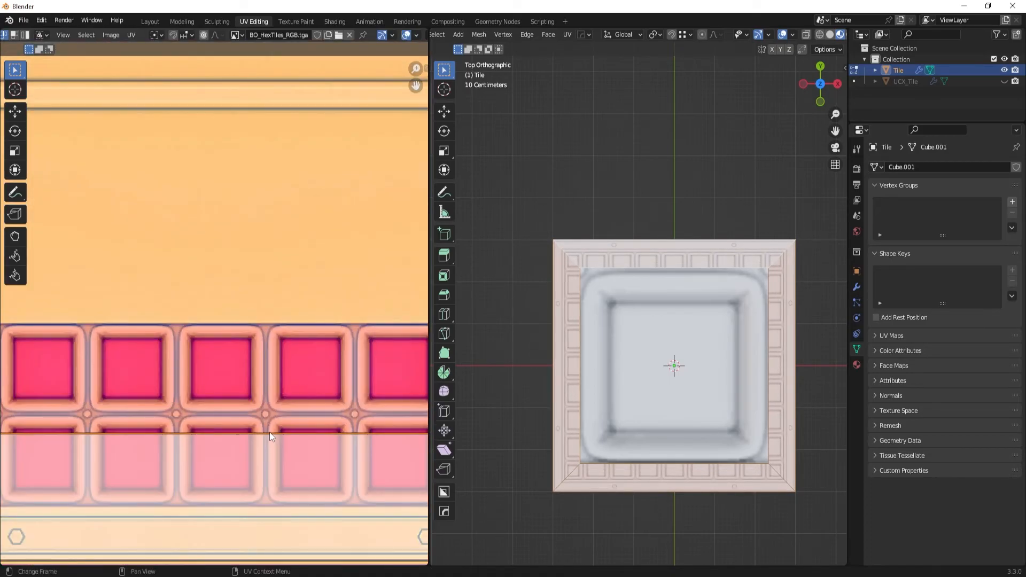
pyautogui.scroll(-5, 222, 389)
pyautogui.moveTo(222, 389); pyautogui.dragTo(208, 364, button='middle')
pyautogui.press('b')
pyautogui.moveTo(358, 342); pyautogui.dragTo(358, 341)
pyautogui.press('g')
pyautogui.press('y')
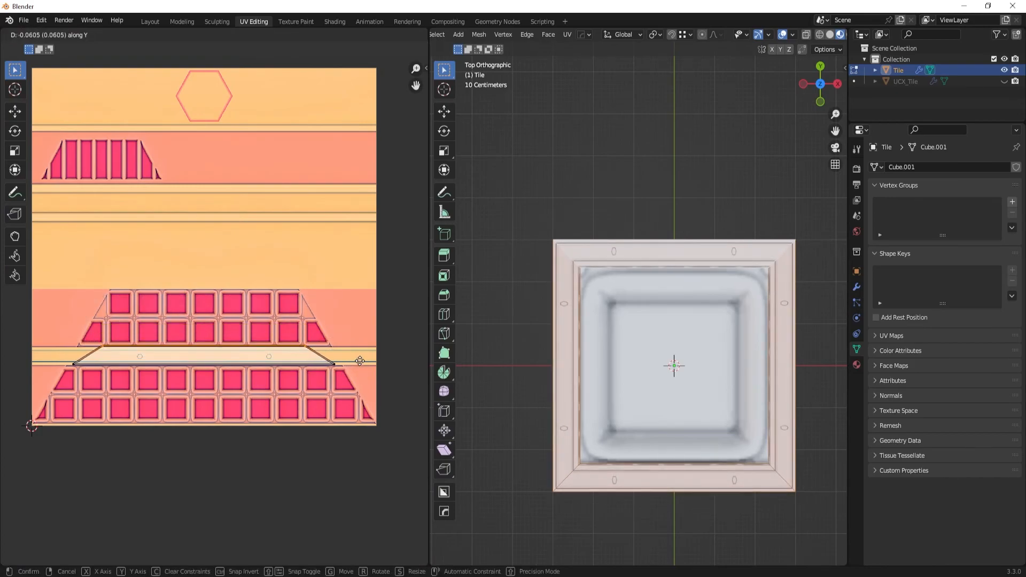
pyautogui.click(359, 361)
# Return to Object Mode, inspect the textured tile and display BO_HexTiles_N.tga in the image editor.
pyautogui.press('Tab')
pyautogui.moveTo(587, 331); pyautogui.dragTo(691, 345, button='middle')
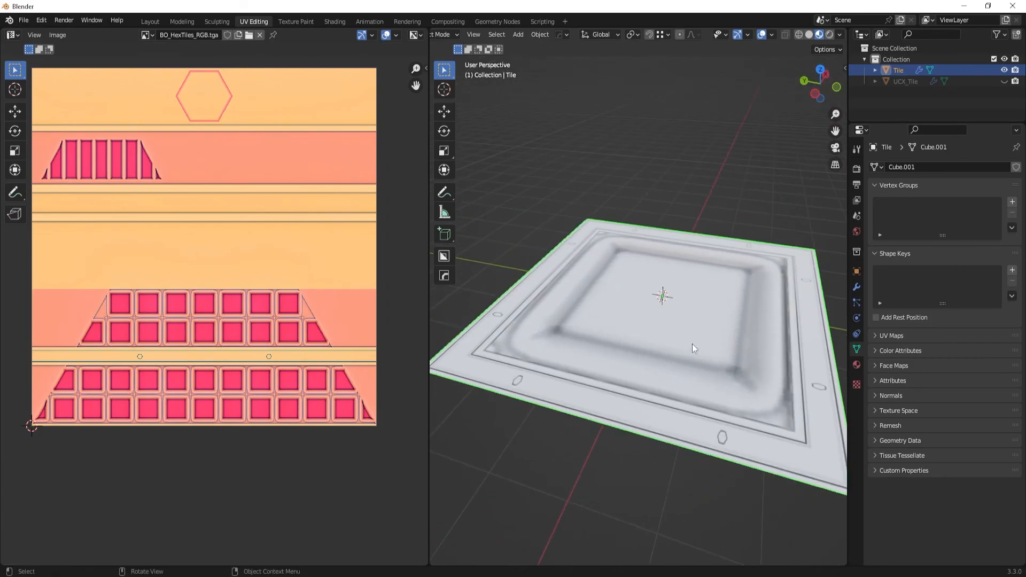
pyautogui.click(149, 35)
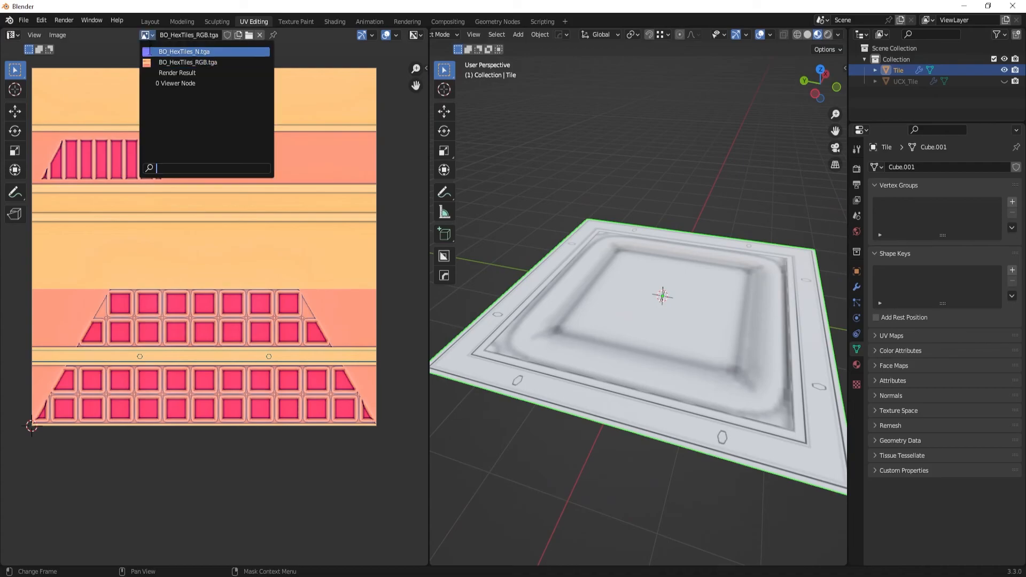
pyautogui.click(176, 64)
pyautogui.click(148, 35)
pyautogui.click(177, 53)
pyautogui.moveTo(711, 270); pyautogui.dragTo(670, 274, button='middle')
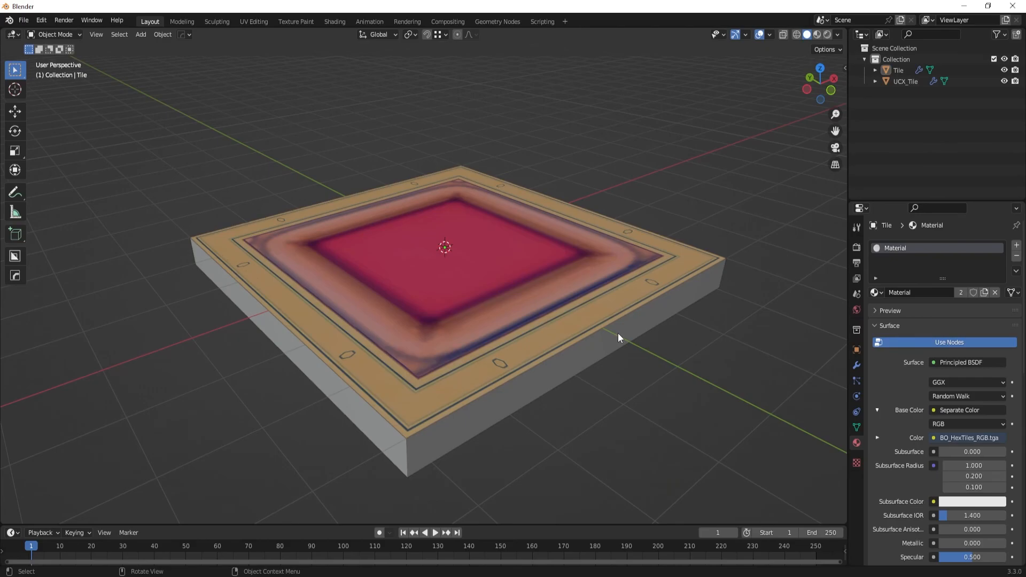